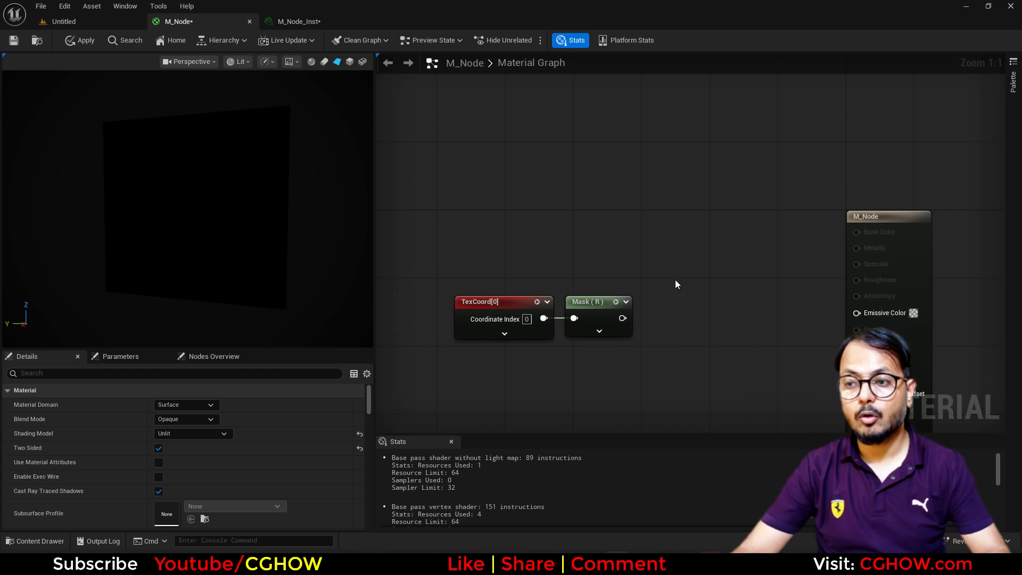
Briefly review the reference lava video in Chrome, then return to the M_Node graph.
right_click_drag(667, 275, 659, 256)
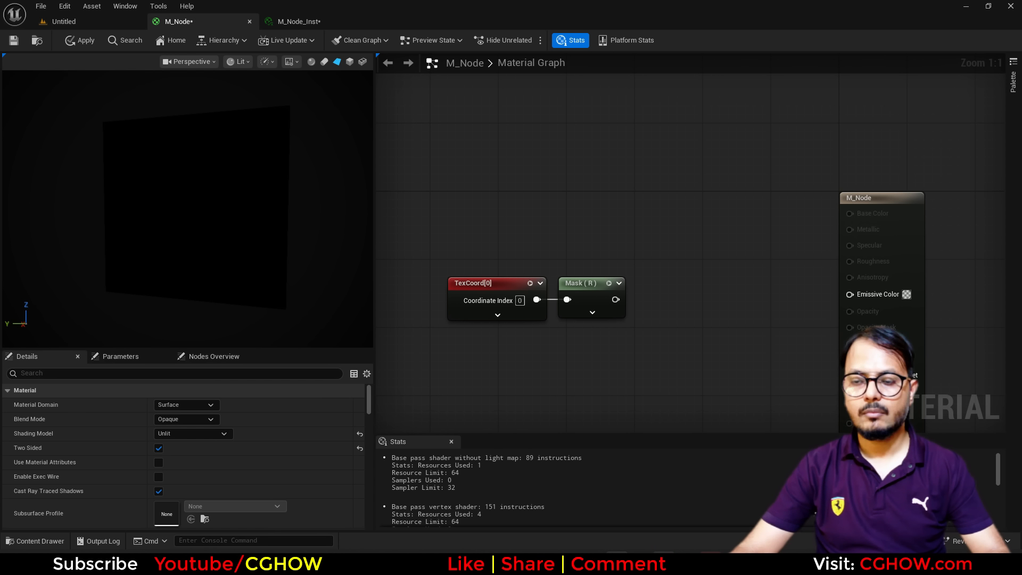
left_click(662, 562)
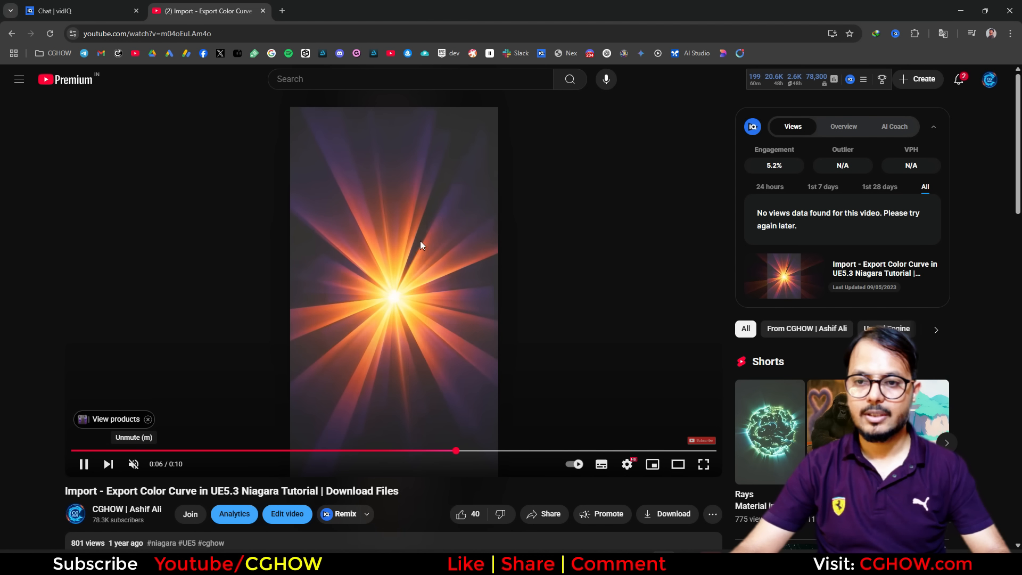
scroll(332, 342, "down", 1)
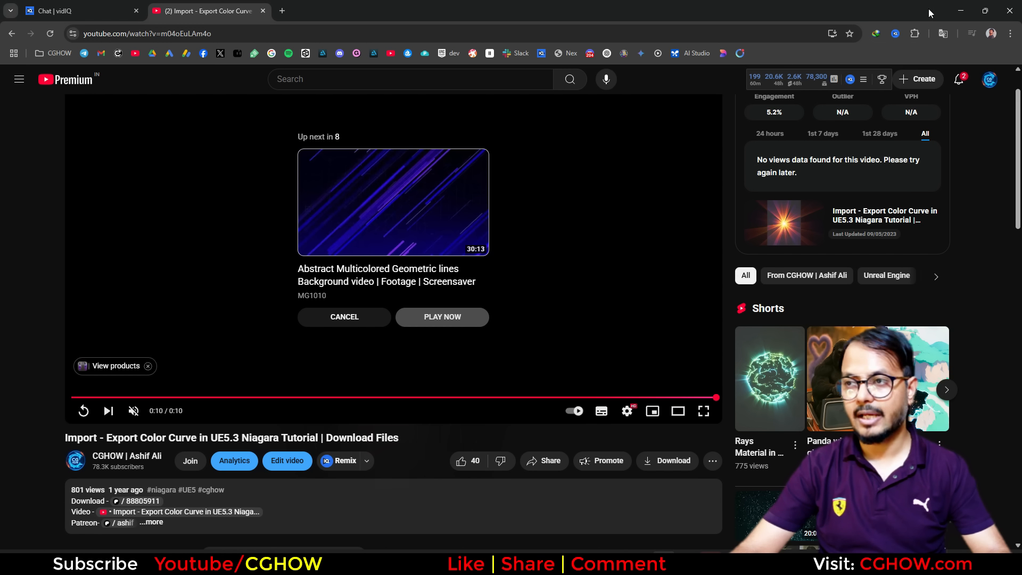
left_click(962, 11)
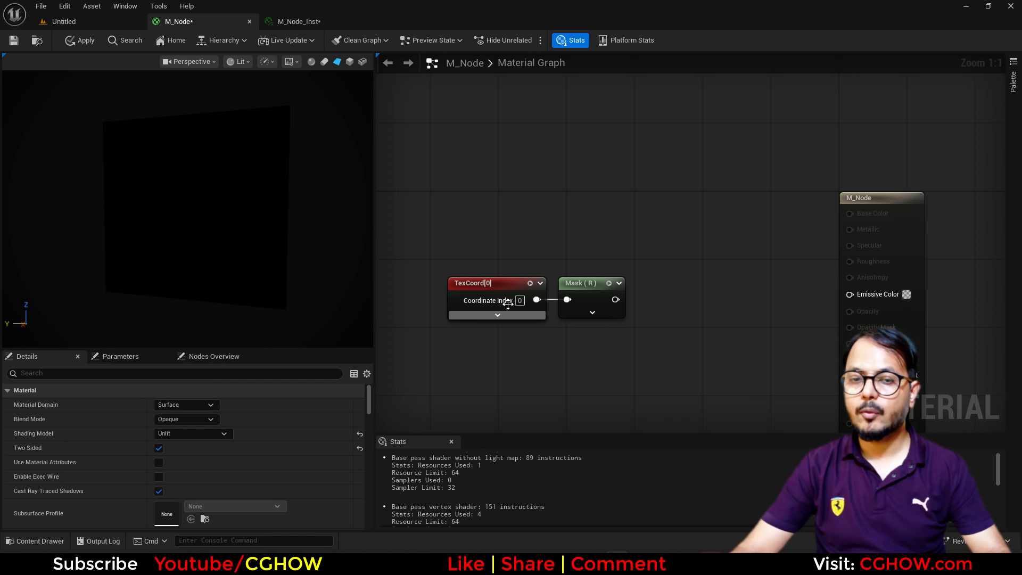
Add a ColorRamp node and wire it between the Mask (R) output and Emissive Color.
left_click(584, 288)
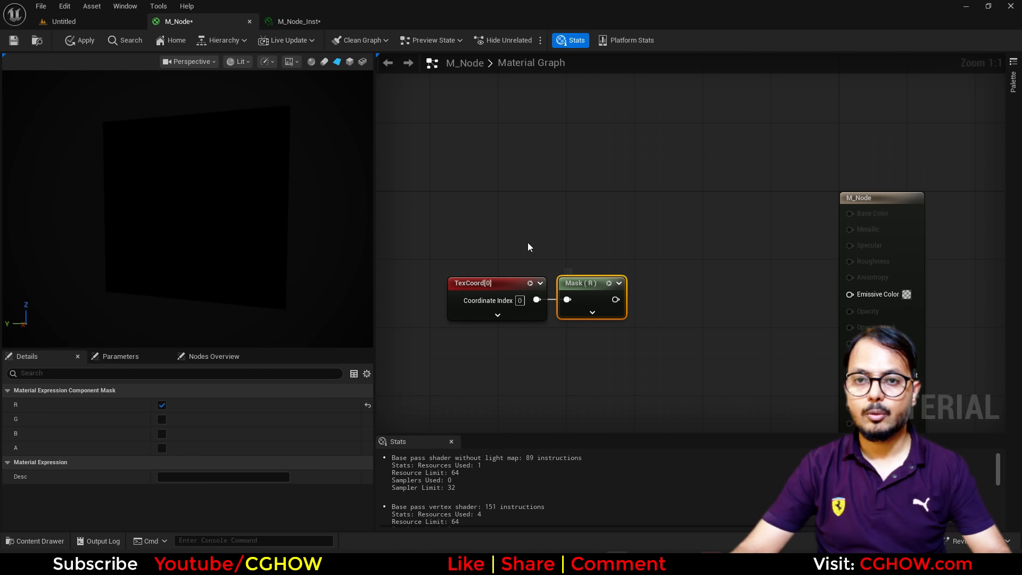
right_click_drag(686, 261, 580, 251)
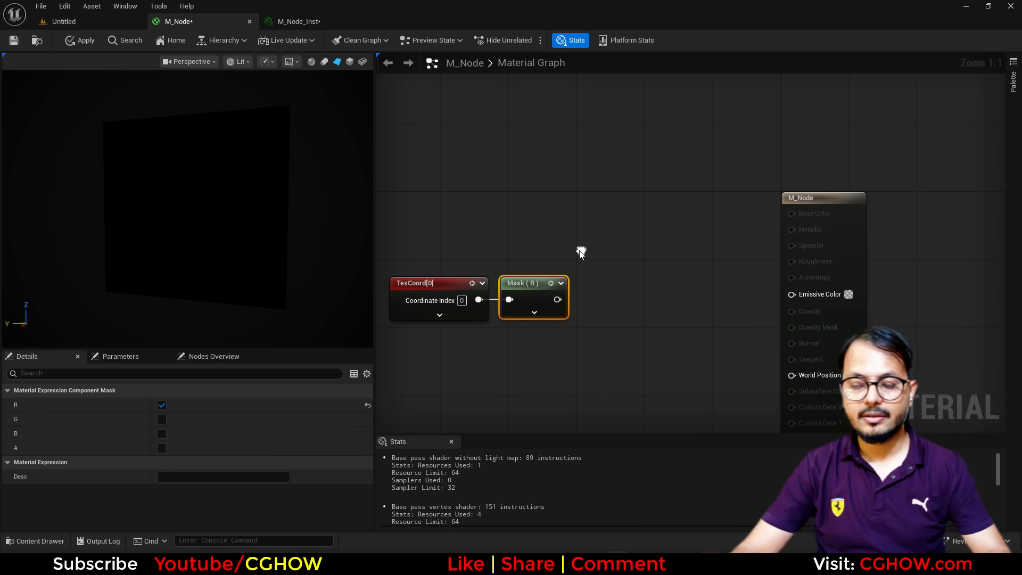
right_click(579, 162)
type("ramp")
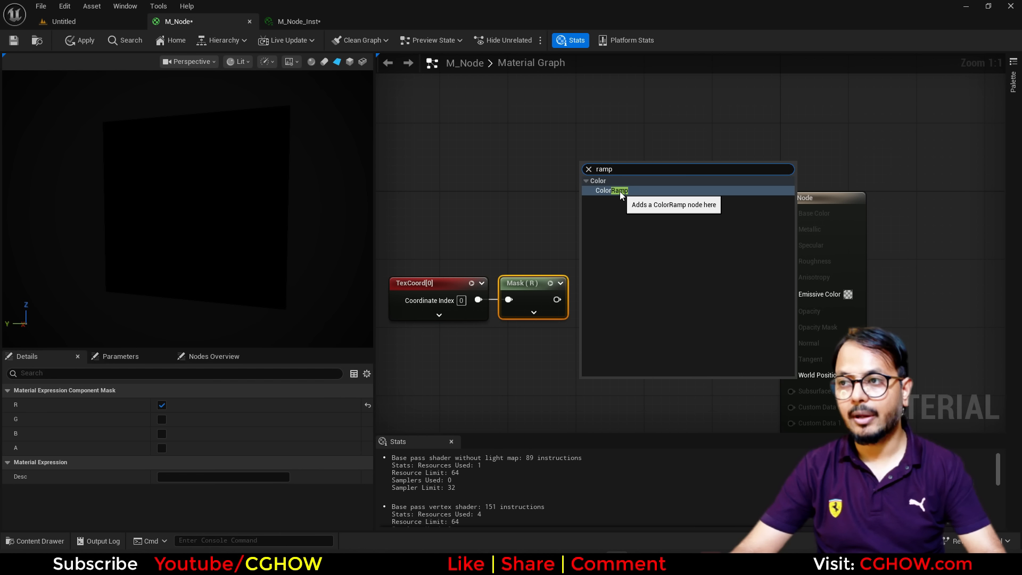
left_click(620, 191)
left_click_drag(611, 169, 629, 188)
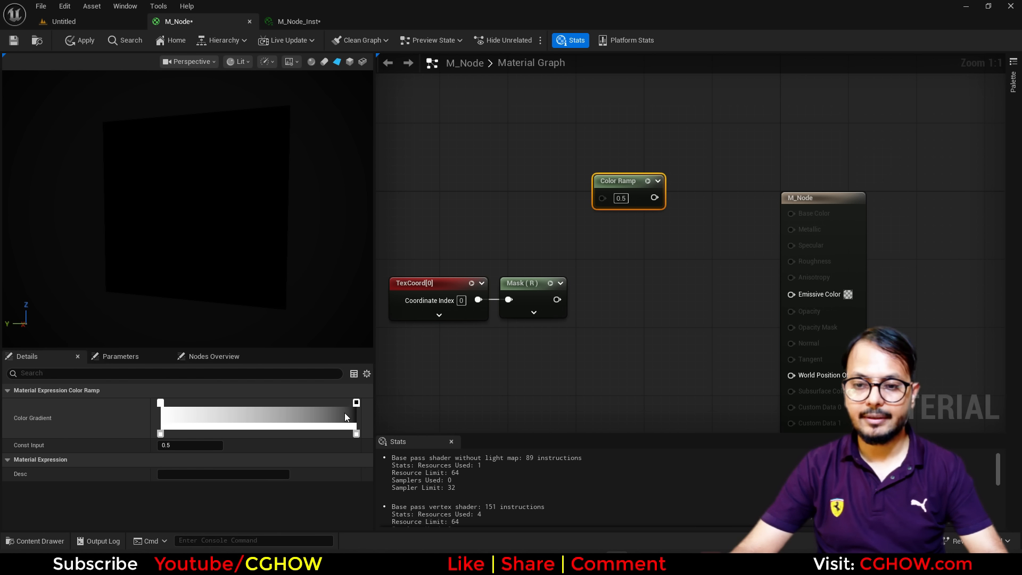
left_click_drag(556, 299, 792, 294)
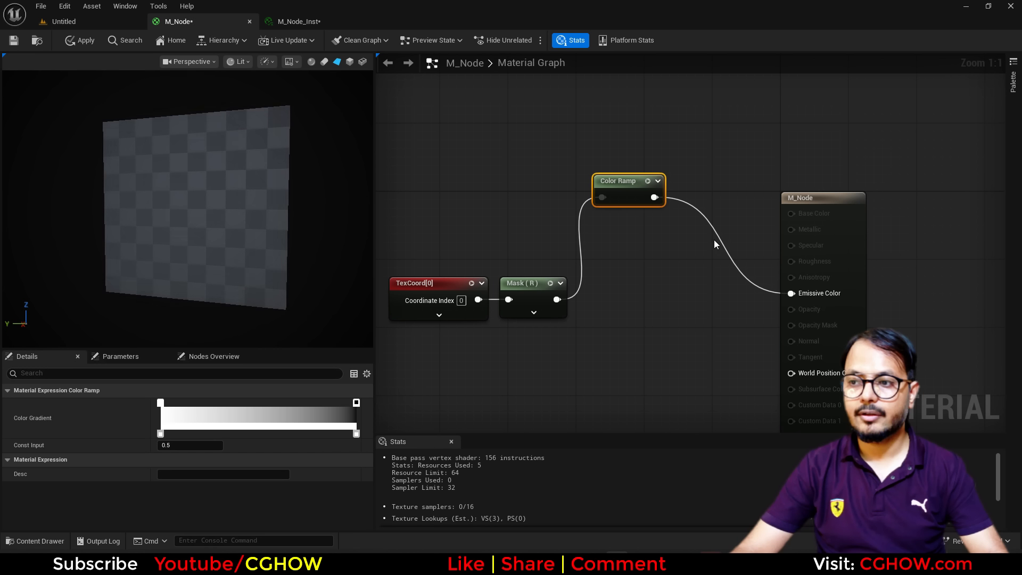
left_click_drag(622, 182, 639, 284)
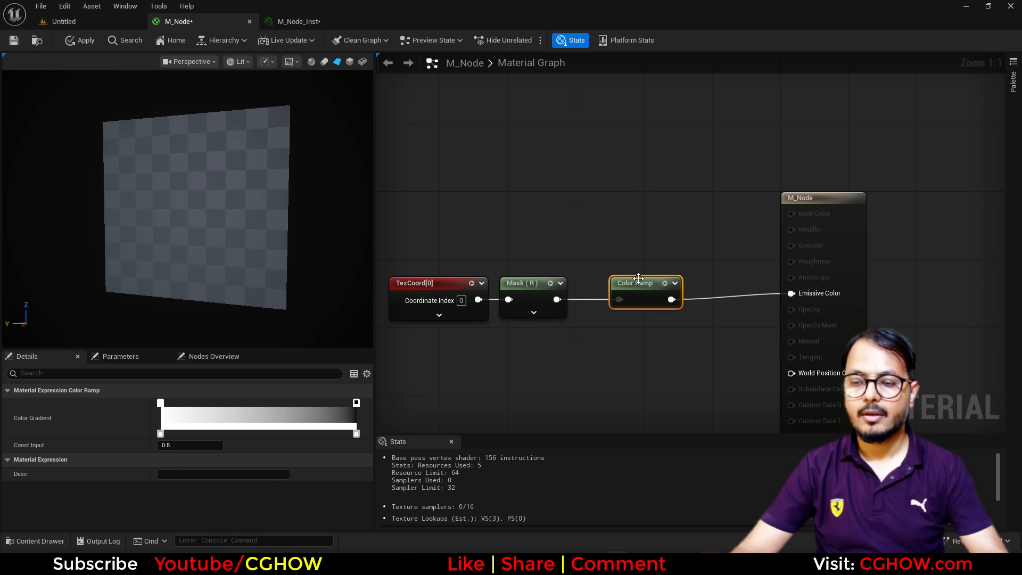
Set the left gradient stop to pure red (green 0, blue 0).
double_click(160, 403)
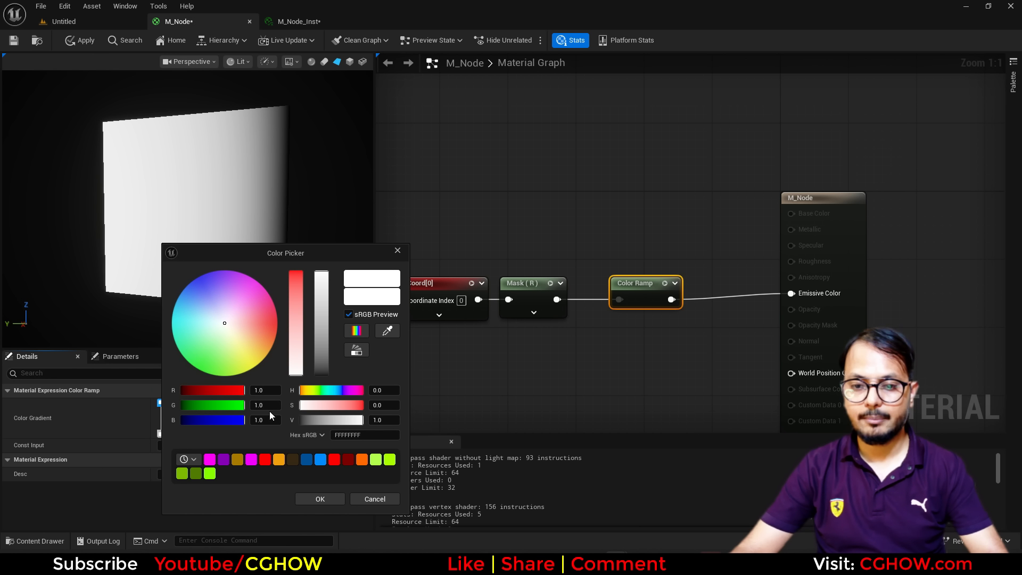
left_click(264, 404)
type("0")
left_click(263, 420)
type("0")
left_click(330, 499)
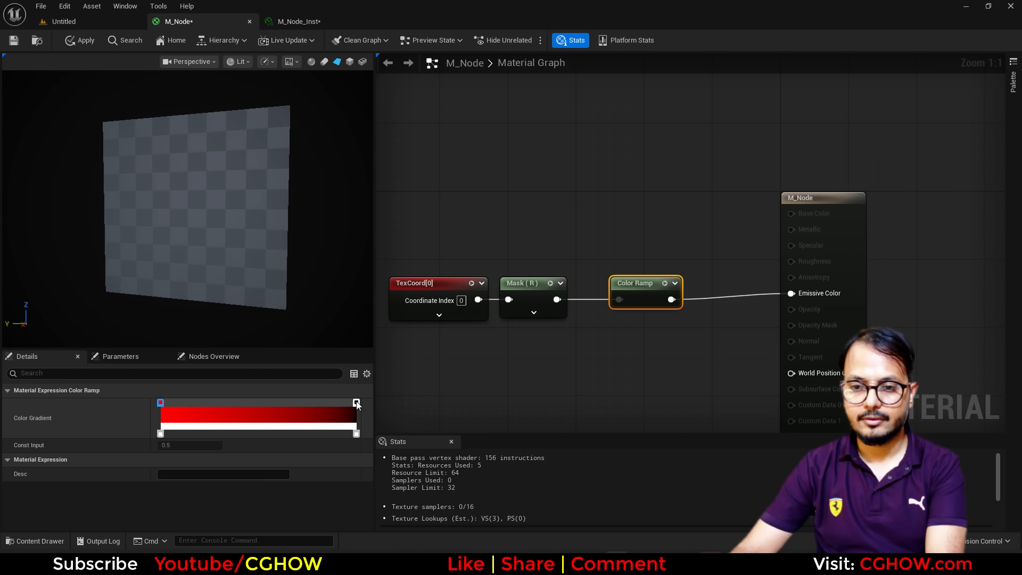
left_click_drag(223, 257, 142, 194)
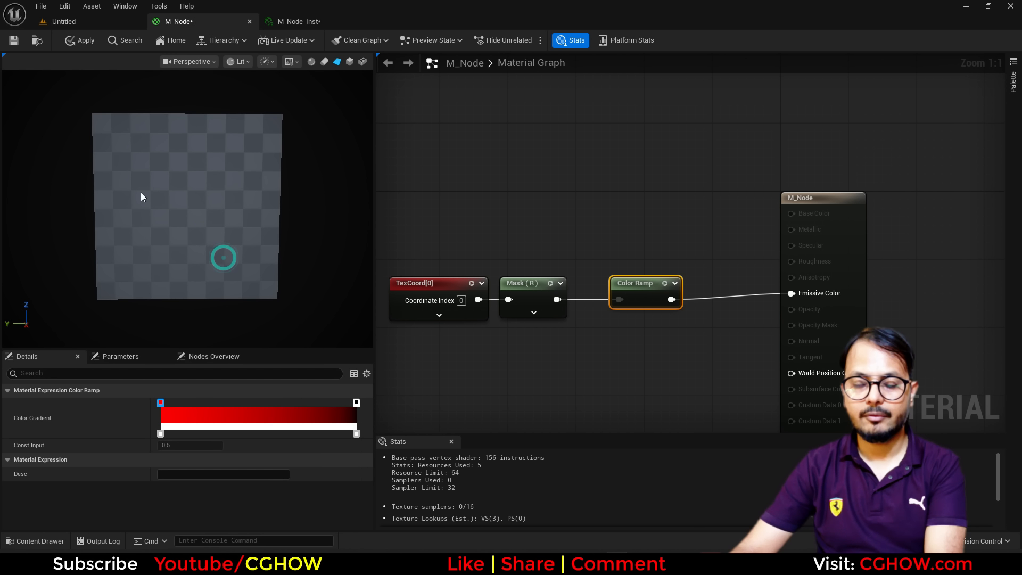
Set the right gradient stop to green (green channel 1).
double_click(357, 403)
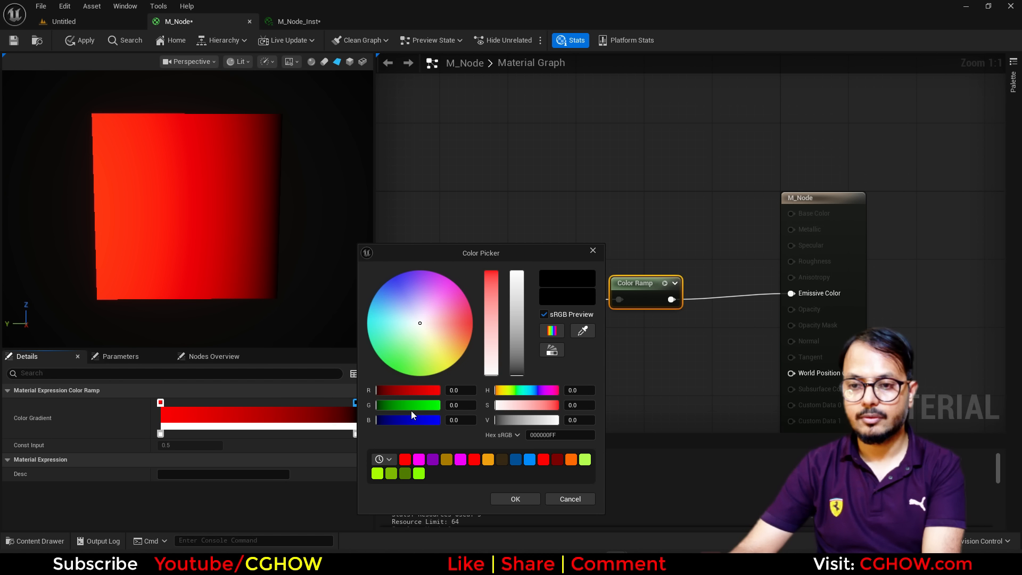
left_click(455, 402)
type("1")
key("Return")
left_click(519, 497)
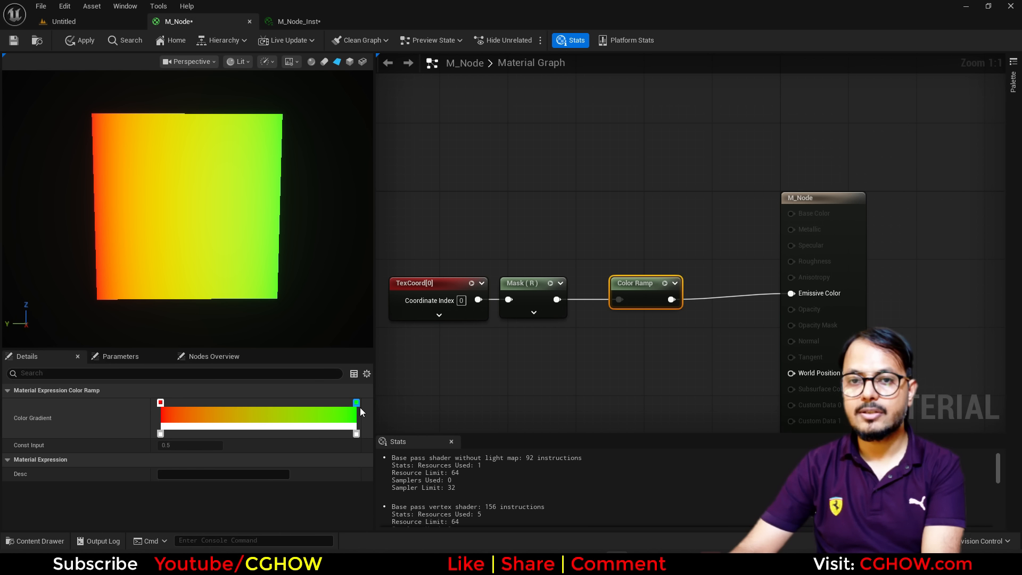
Add a purple stop near the right end and slide the red stop right so red dominates.
double_click(337, 405)
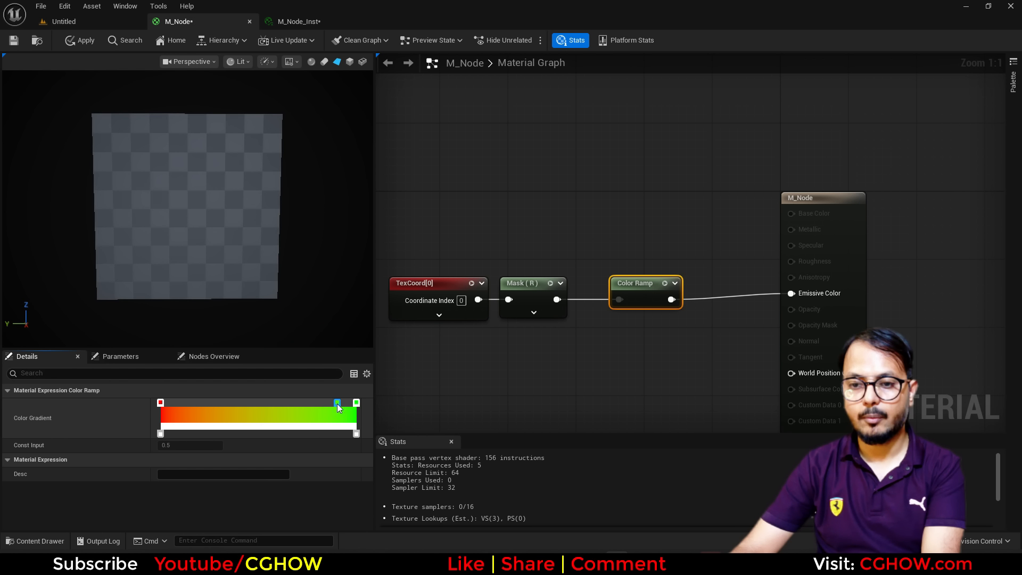
double_click(337, 402)
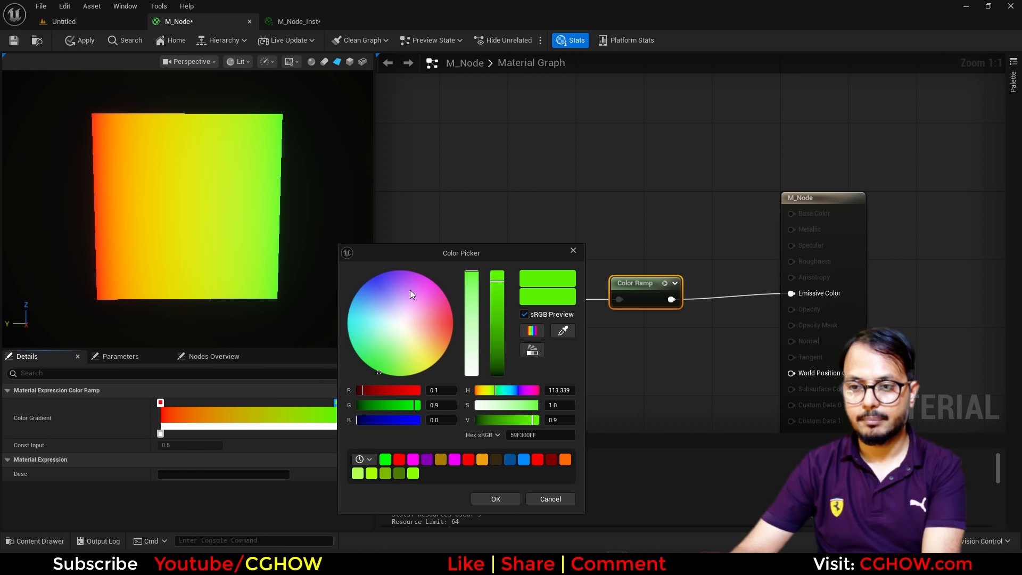
left_click(395, 273)
left_click(496, 499)
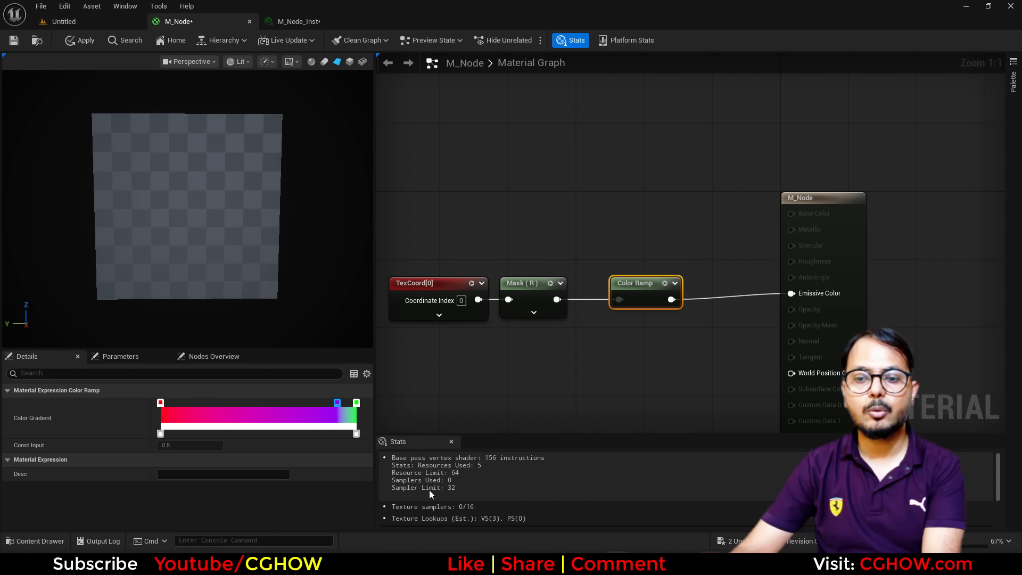
left_click(160, 402)
left_click_drag(238, 406, 349, 402)
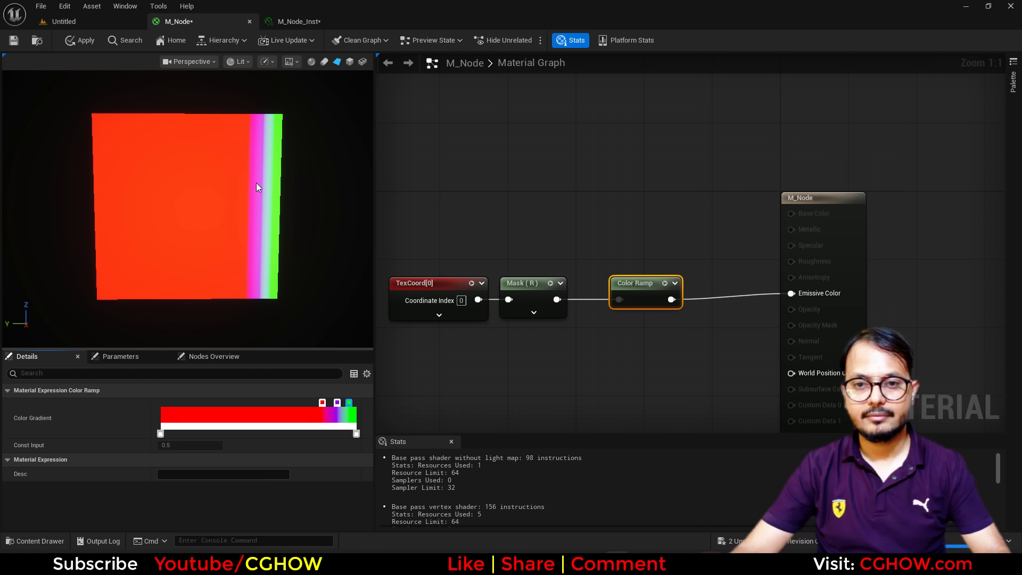
Add a T_aura Texture Sample above the chain and wire its R channel into the Color Ramp.
right_click_drag(483, 211, 495, 262)
left_click(427, 210)
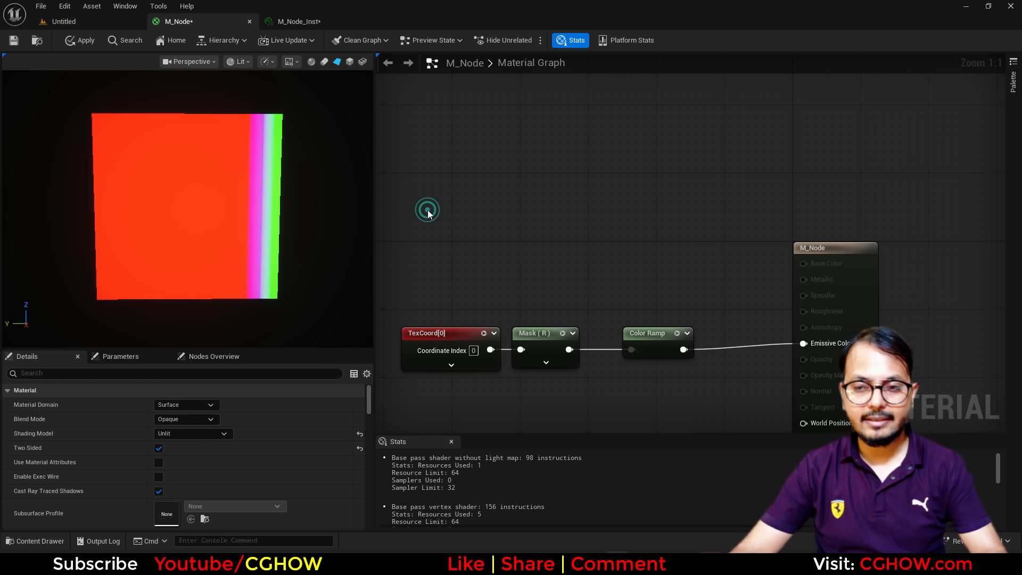
scroll(217, 477, "down", 3)
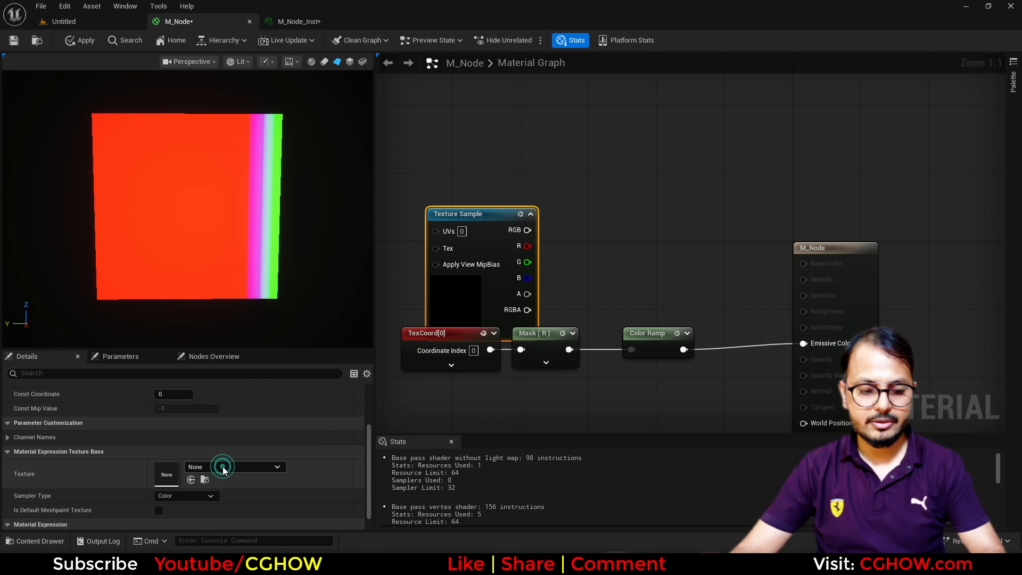
left_click(222, 467)
type("aura")
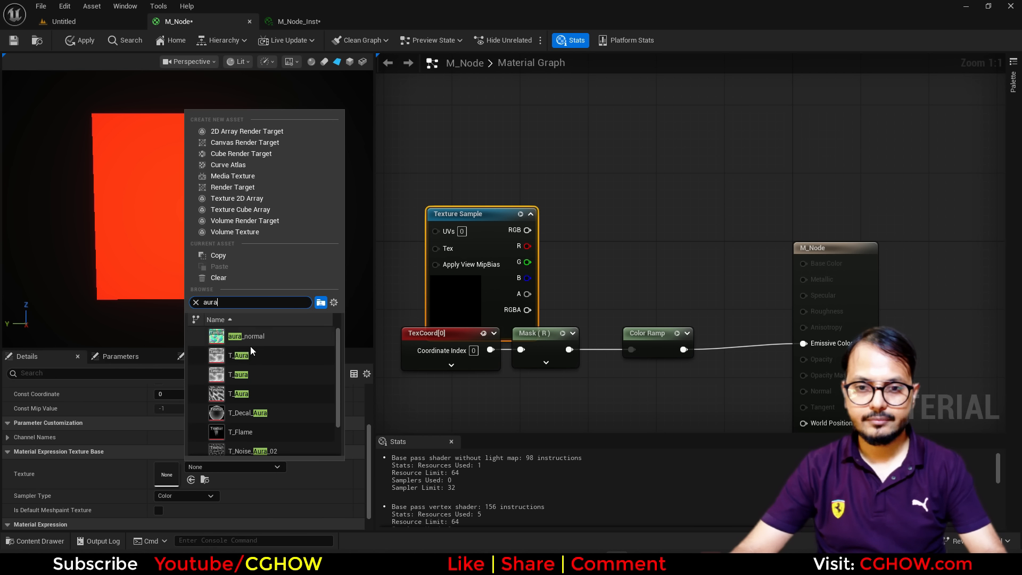
left_click(248, 372)
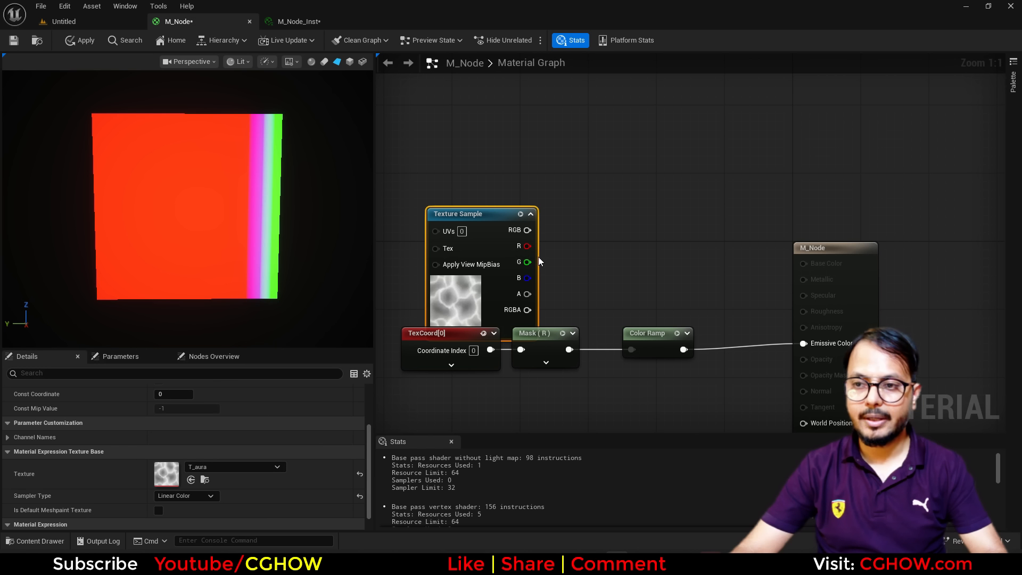
left_click_drag(481, 305, 439, 271)
left_click_drag(482, 205, 626, 351)
left_click_drag(524, 204, 646, 245)
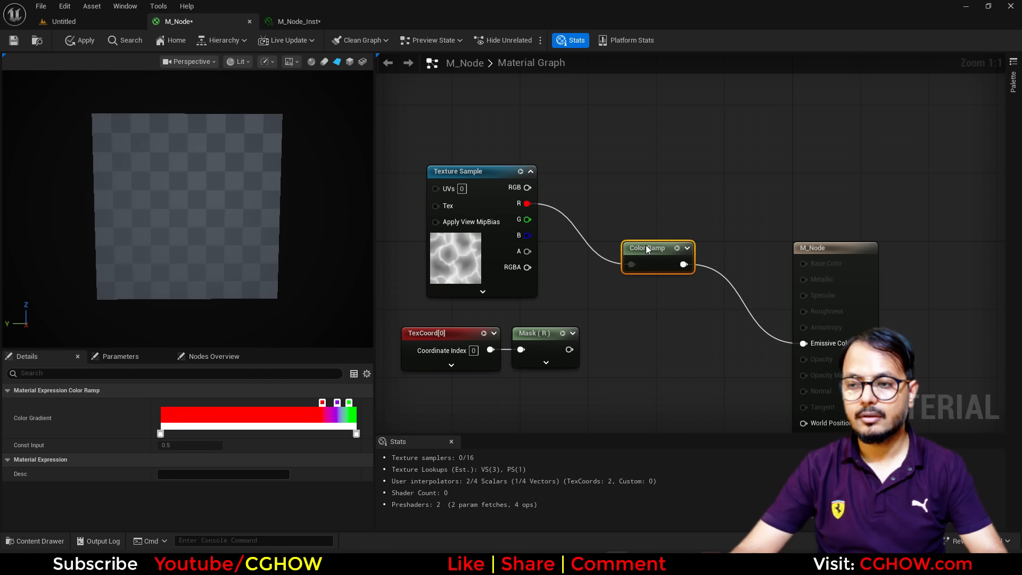
Move the red stop back to the left end and the purple stop toward the middle.
left_click_drag(323, 404, 163, 408)
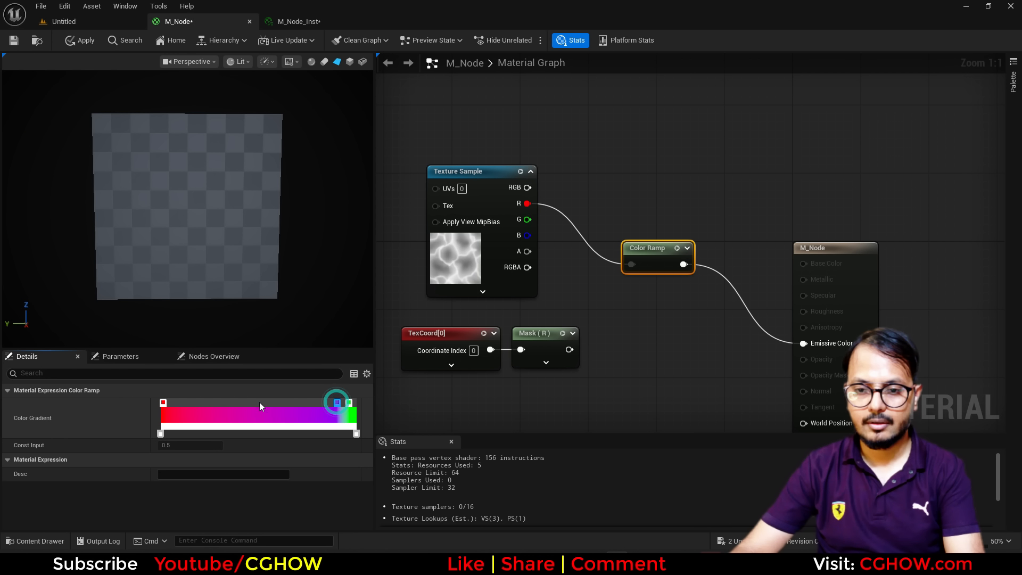
left_click_drag(260, 403, 256, 403)
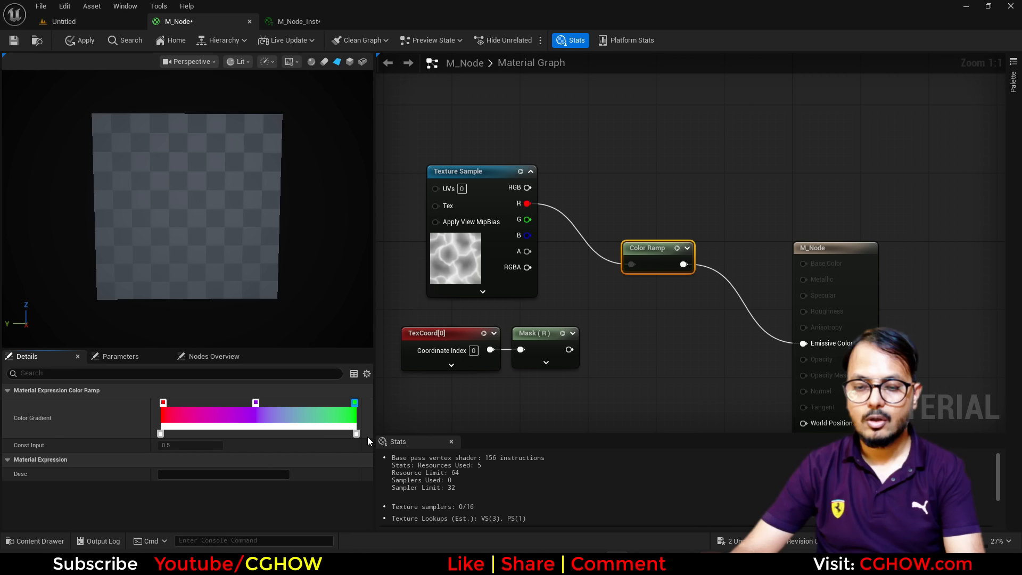
left_click(256, 403)
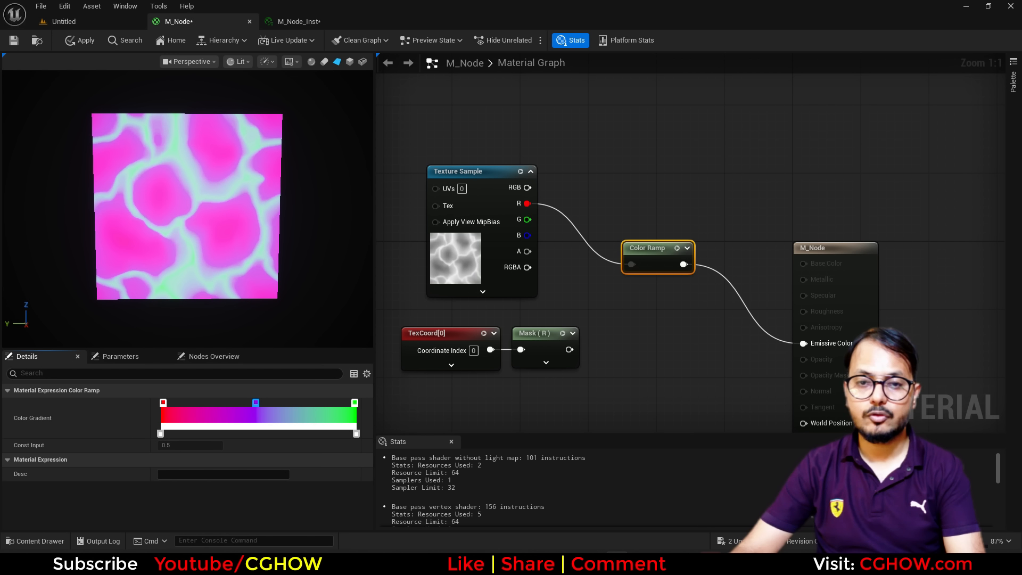
scroll(238, 213, "up", 2)
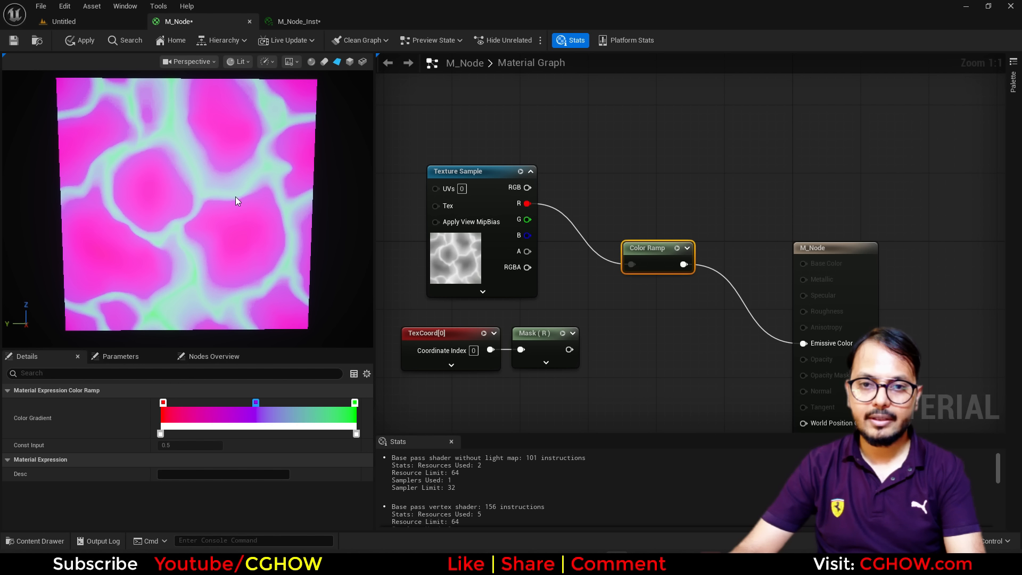
Recolour the right end stop, first pale yellow and then orange.
double_click(354, 403)
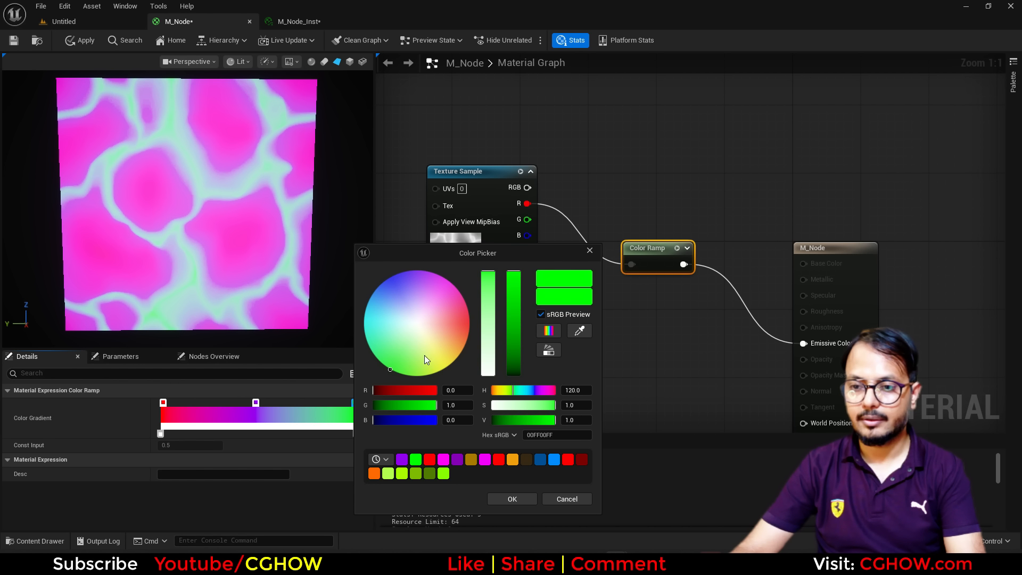
left_click(436, 345)
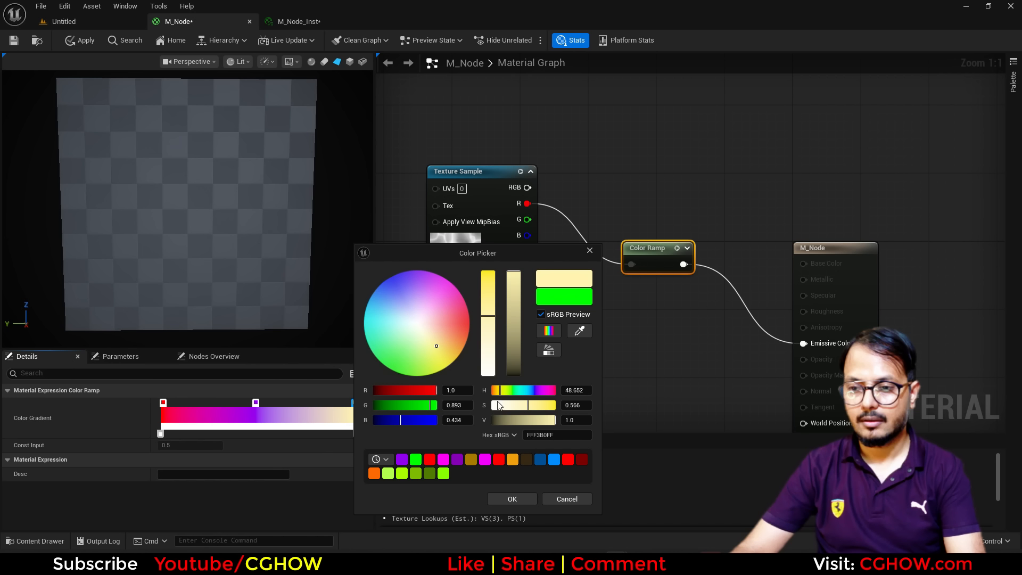
left_click(512, 499)
left_click(344, 403)
double_click(343, 403)
left_click_drag(435, 346, 458, 332)
left_click(500, 500)
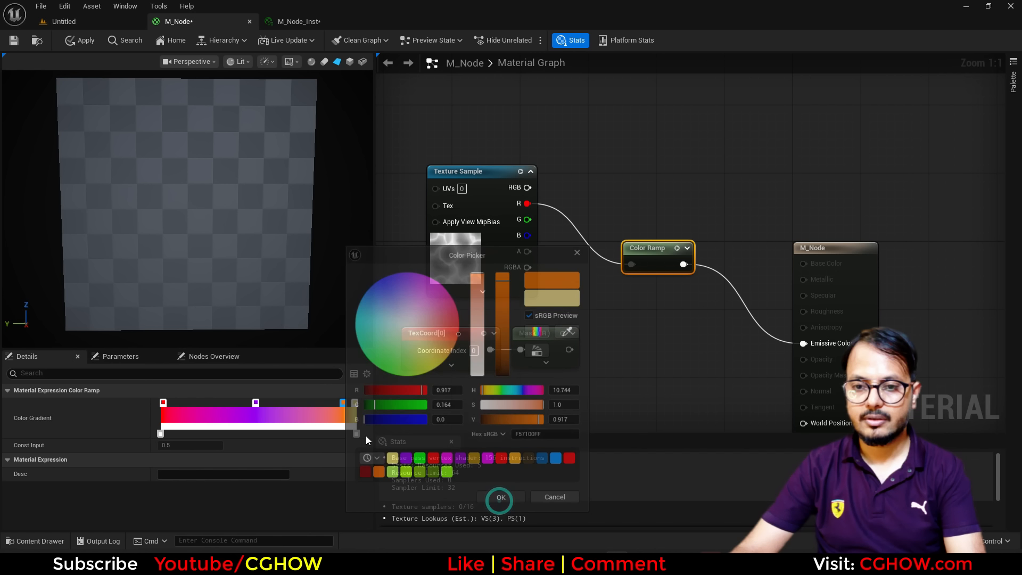
Slide the middle stop slightly right and change it to red.
left_click_drag(255, 403, 273, 405)
double_click(273, 405)
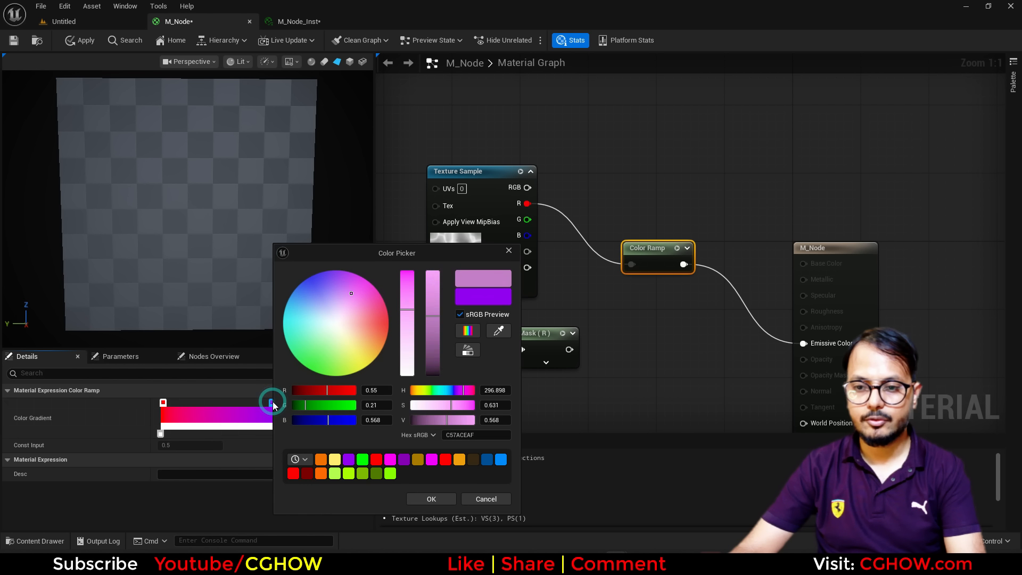
left_click_drag(389, 322, 390, 322)
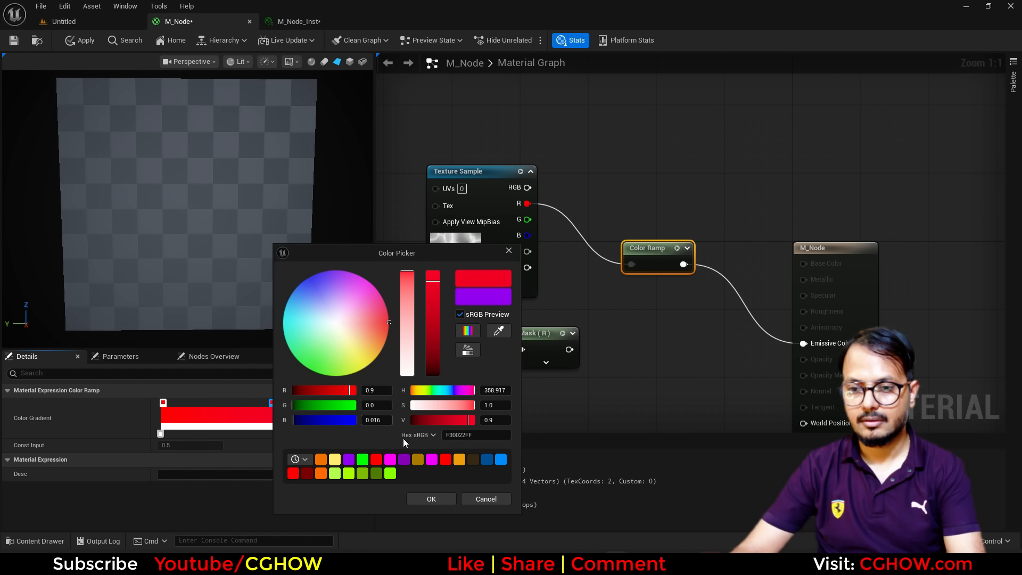
left_click(431, 498)
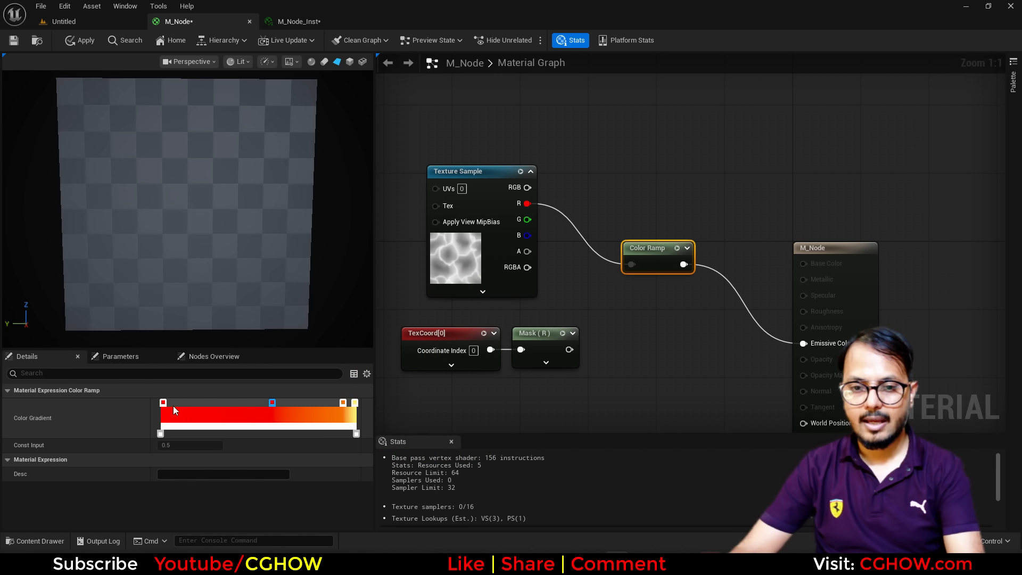
Make the left stop pure black and the right end stop bright glowing yellow.
double_click(163, 403)
left_click_drag(318, 337, 323, 375)
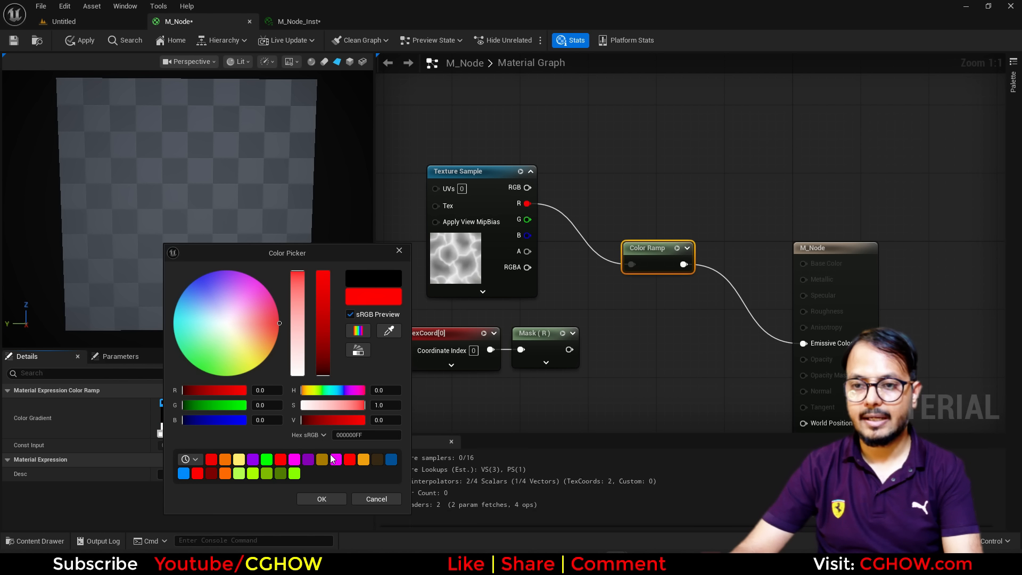
left_click(319, 499)
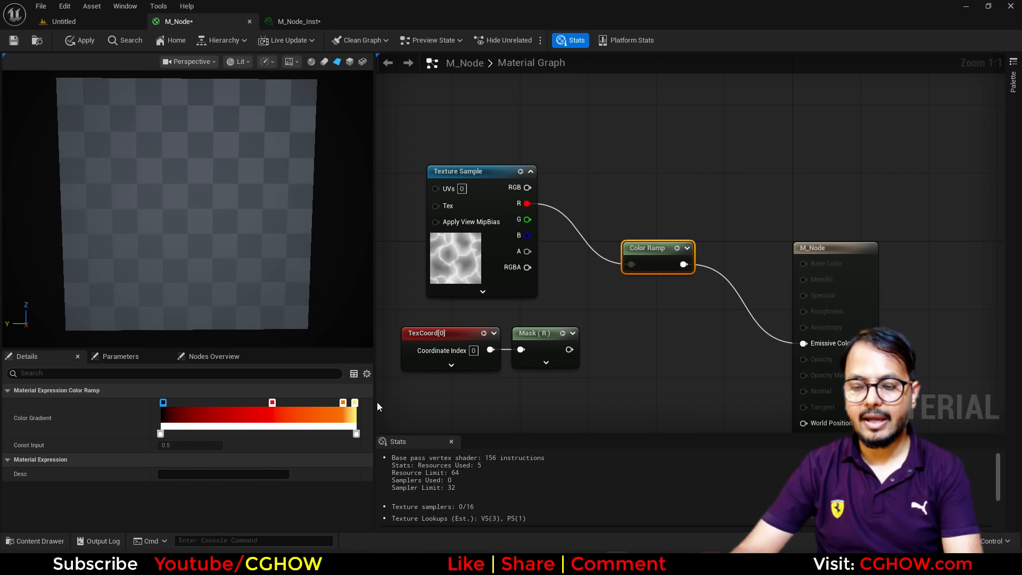
left_click(355, 403)
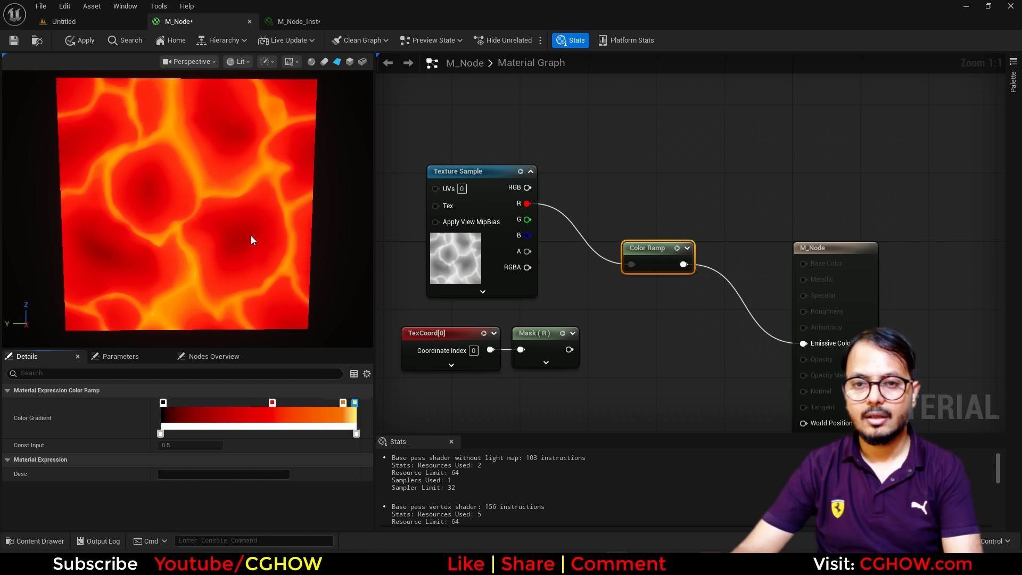
double_click(355, 403)
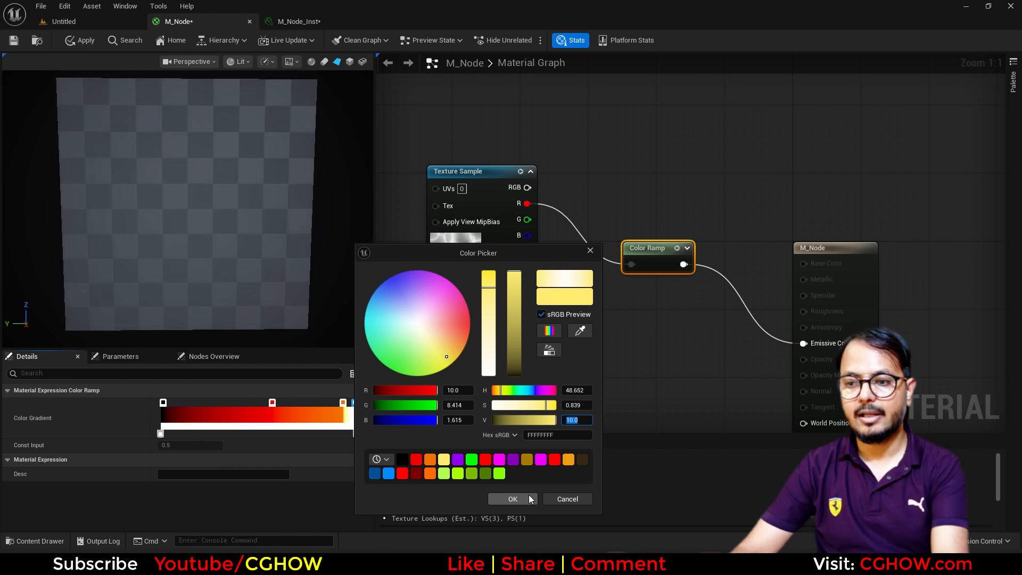
left_click(514, 498)
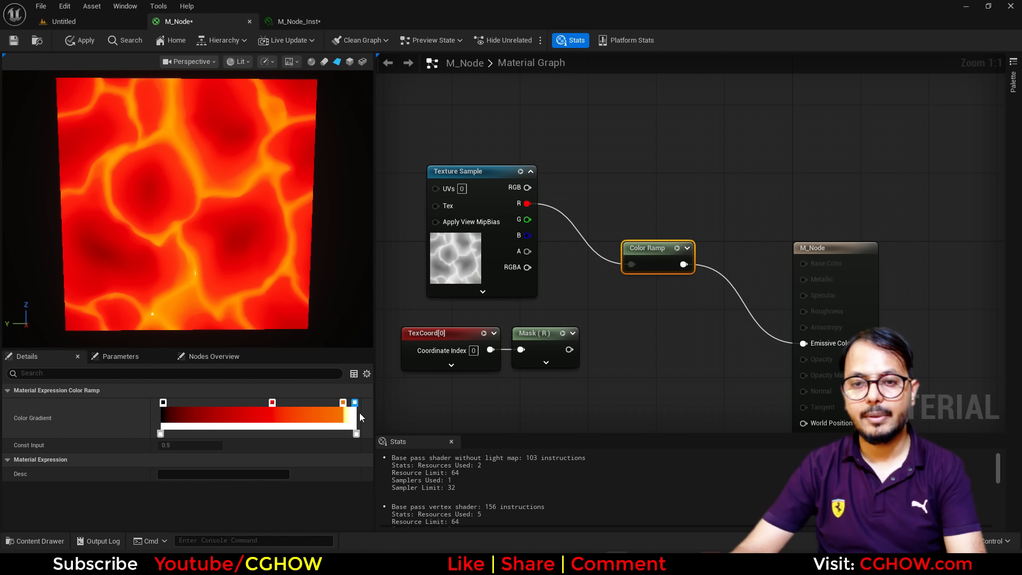
Adjust the orange and red stop positions along the gradient.
left_click_drag(341, 402, 322, 401)
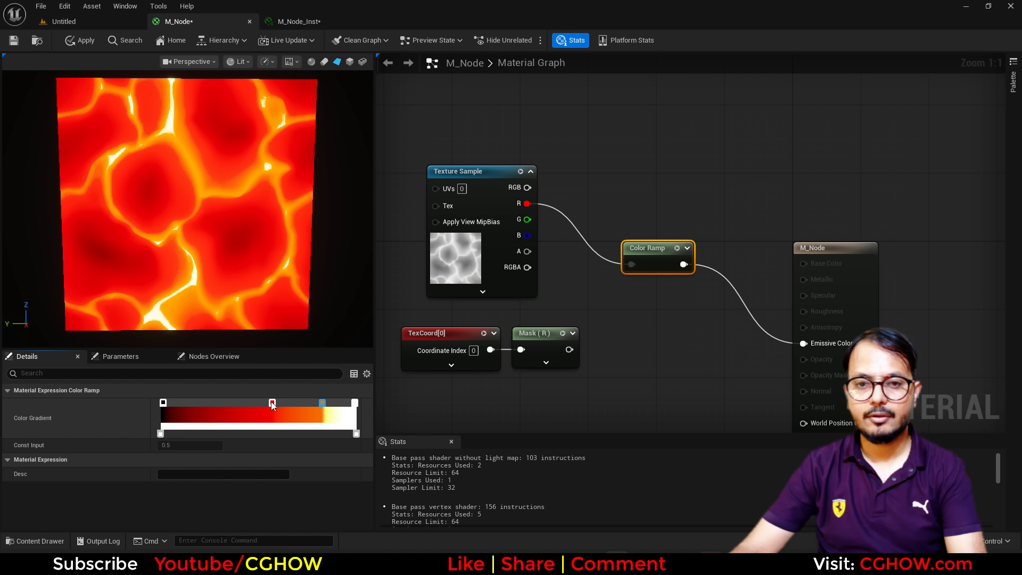
left_click_drag(272, 402, 223, 403)
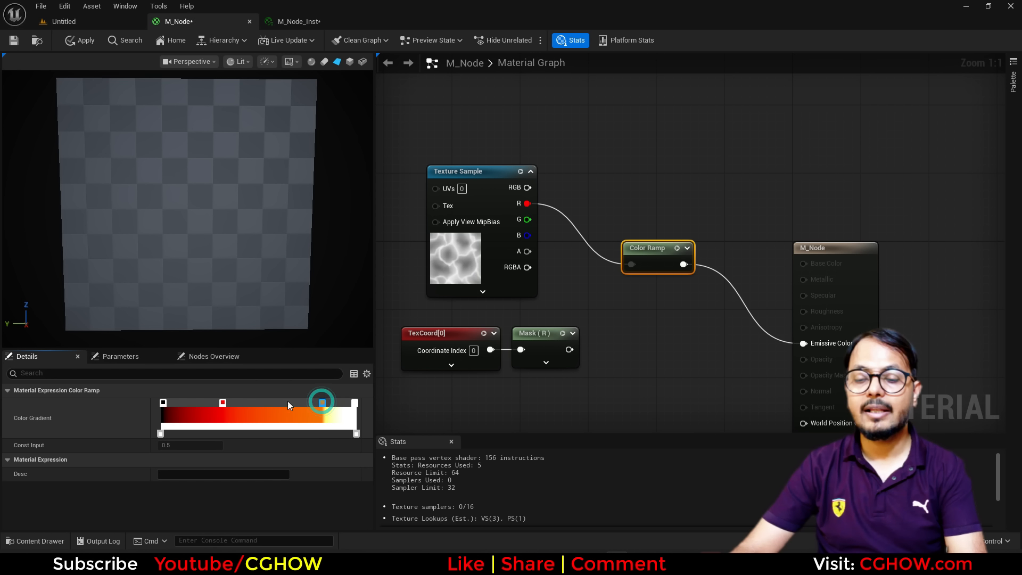
left_click_drag(322, 402, 267, 402)
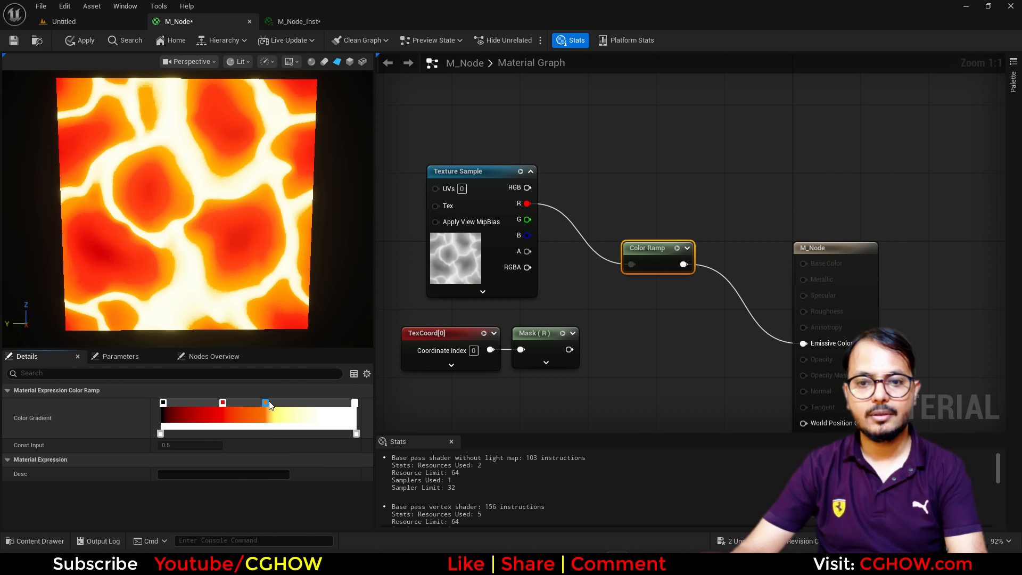
left_click_drag(264, 403, 311, 402)
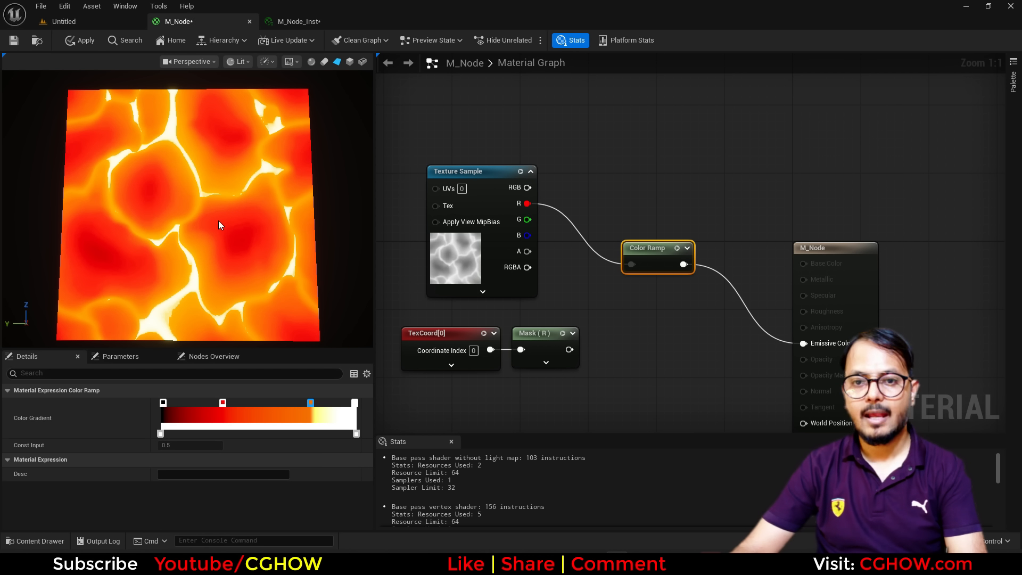
left_click_drag(200, 246, 237, 288)
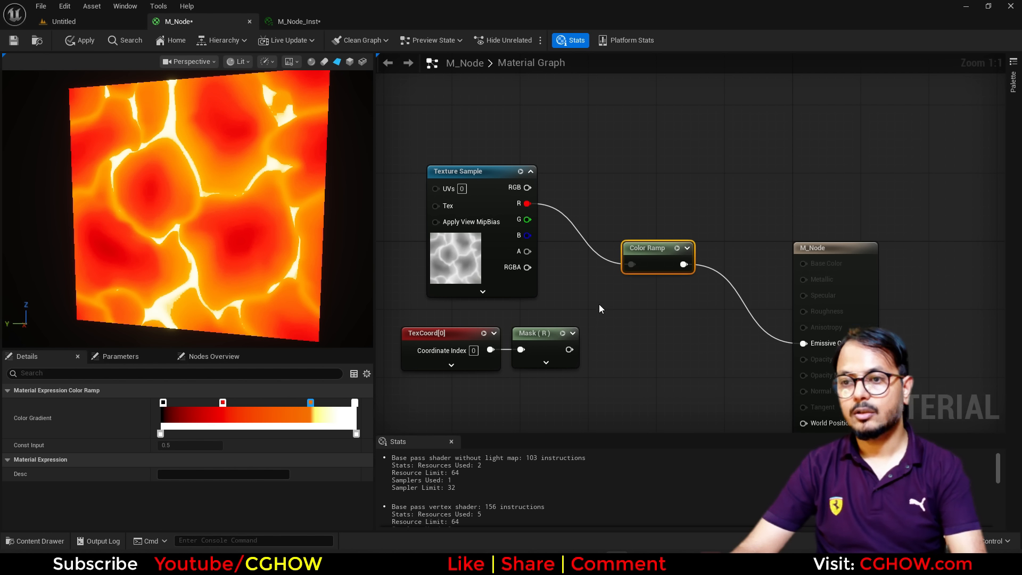
Box-select the TexCoord and Mask nodes and move them left out of the way.
right_click_drag(598, 310, 615, 262)
left_click_drag(515, 358, 485, 293)
left_click_drag(577, 348, 386, 308)
Move the black and red stops right to widen the dark lava cores.
left_click(899, 219)
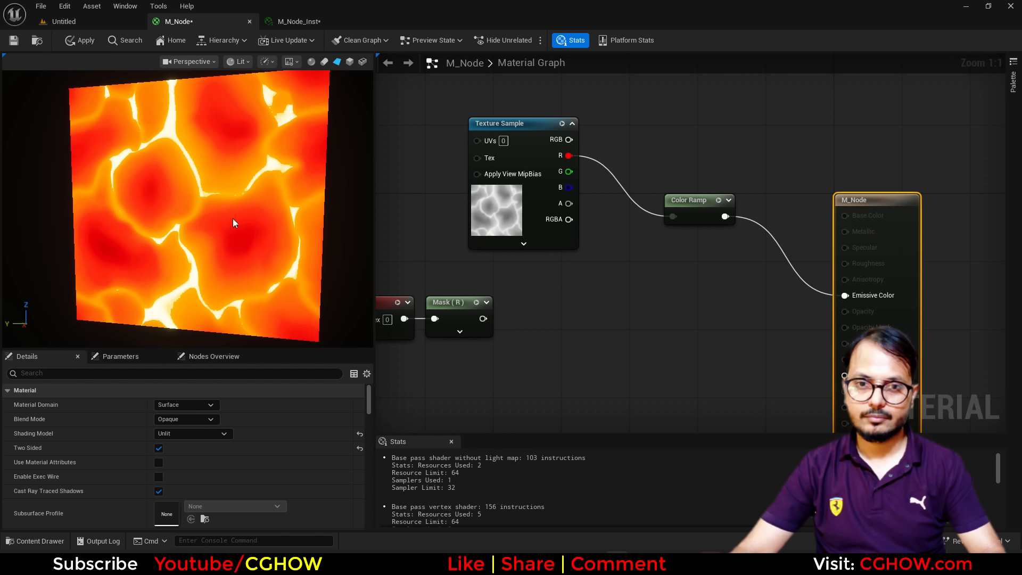
left_click(687, 202)
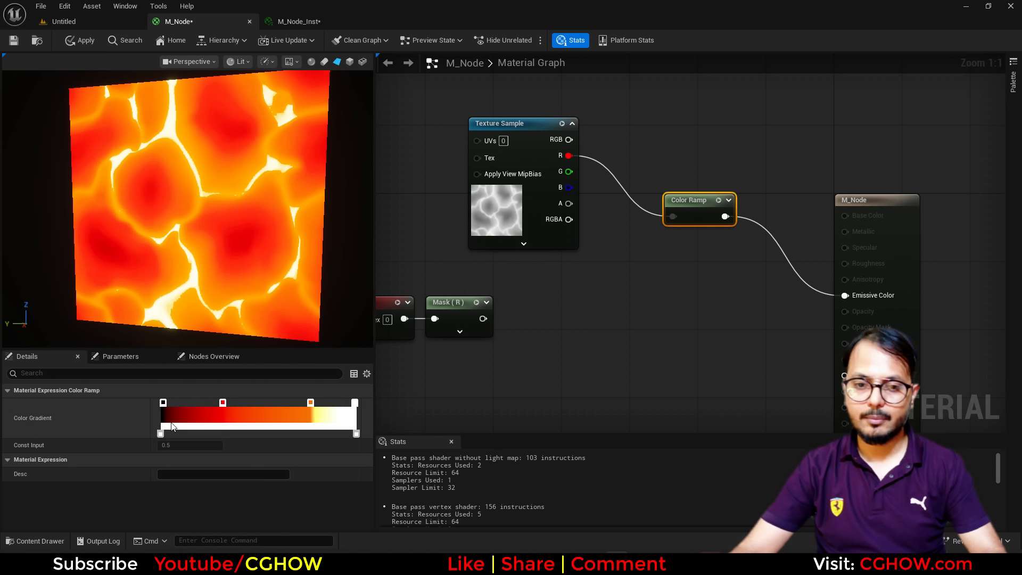
left_click_drag(164, 403, 202, 403)
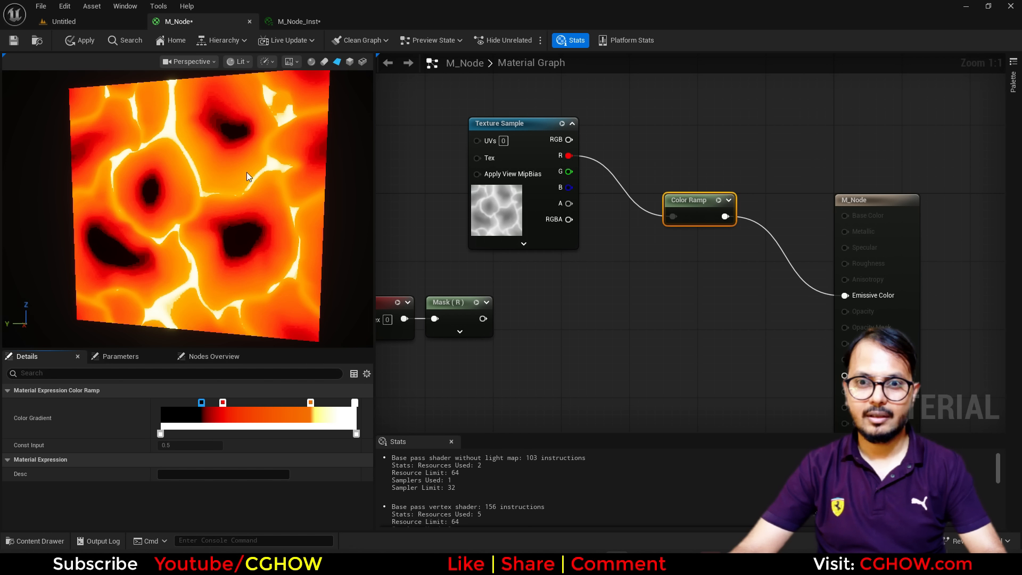
left_click_drag(223, 403, 260, 403)
Check the white end stop and add a new stop near the right end.
double_click(355, 405)
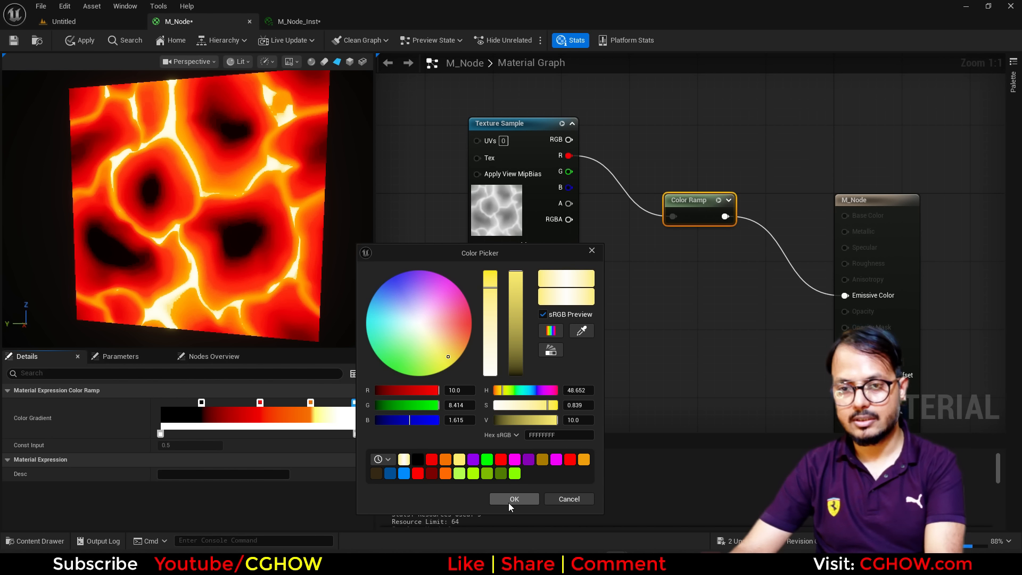
left_click(511, 500)
left_click(324, 403)
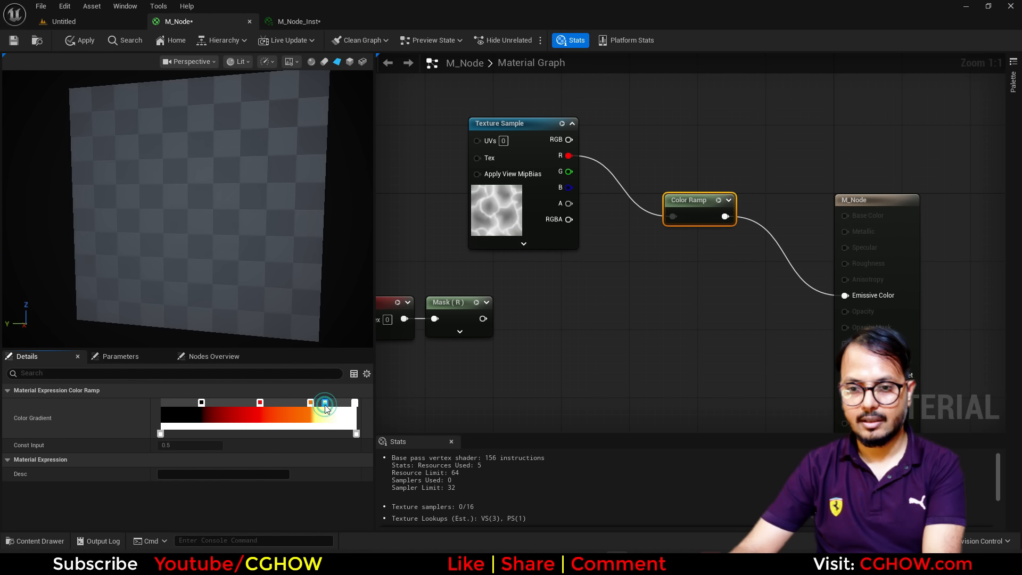
double_click(324, 403)
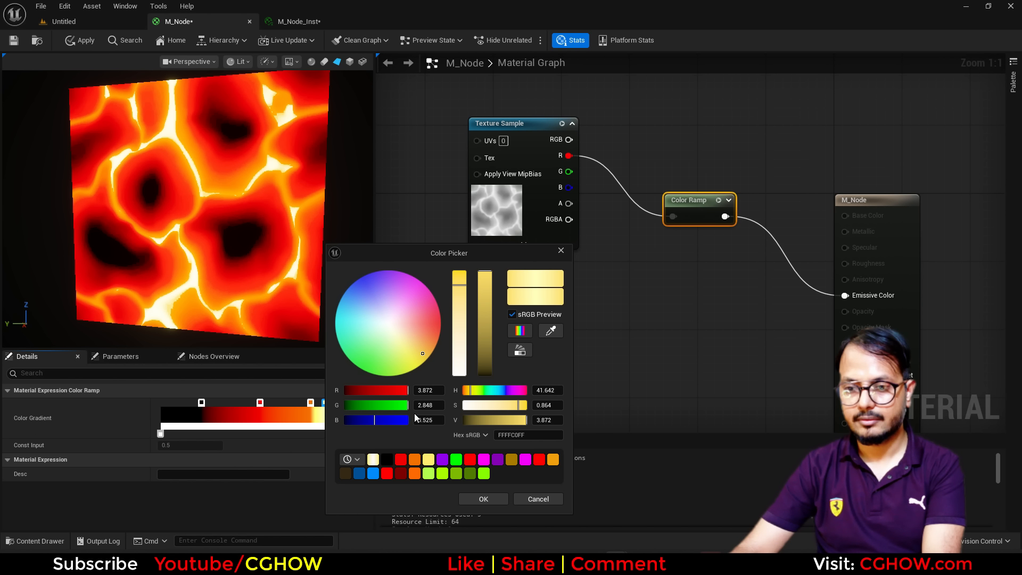
Make the new stop pure yellow (R 1, G 1, B 0) and shift the orange stop left.
left_click(432, 392)
type("1")
key("Return")
left_click(425, 420)
type("1")
left_click(428, 407)
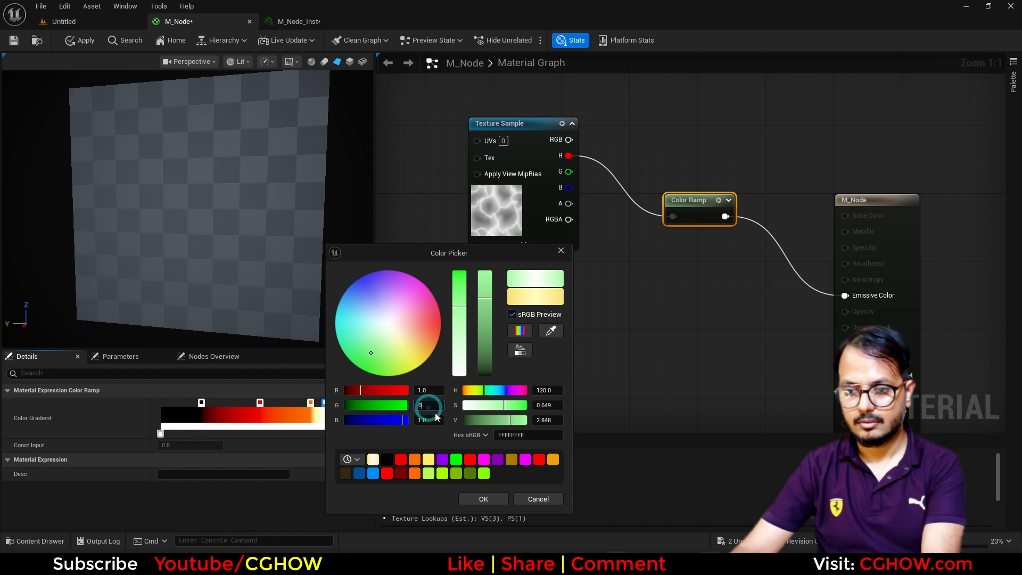
type("0")
key("Return")
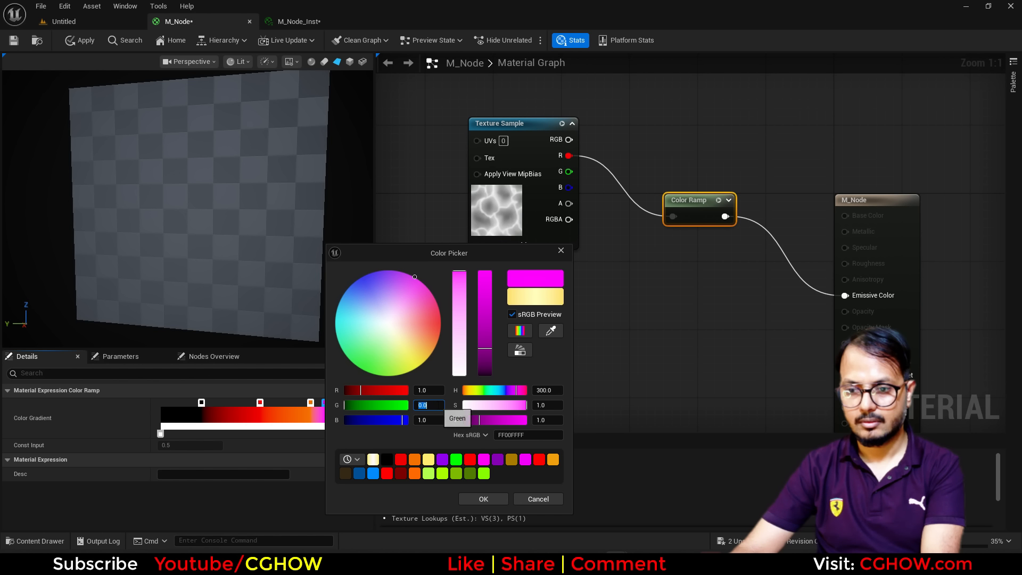
left_click(426, 420)
type("0")
left_click(429, 407)
type("1")
key("Return")
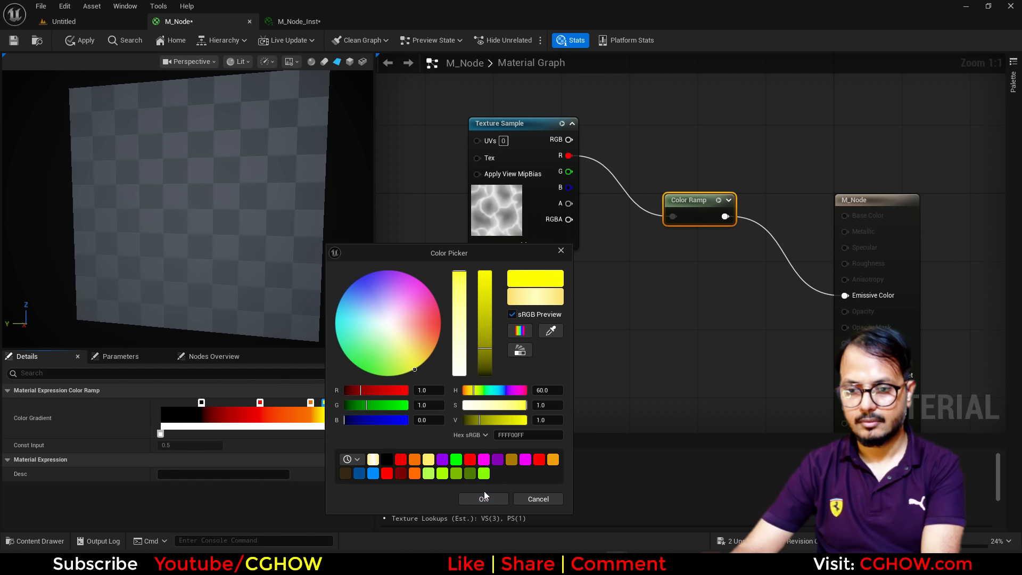
left_click(484, 495)
left_click_drag(310, 403, 288, 402)
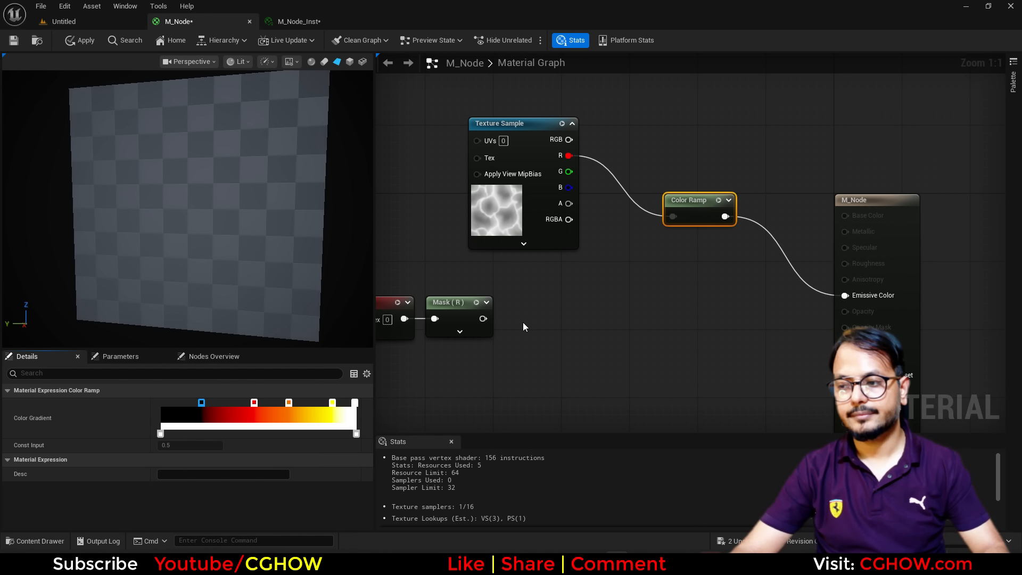
Reposition the Color Ramp node and expand it to show its lava preview.
left_click_drag(145, 212, 154, 184)
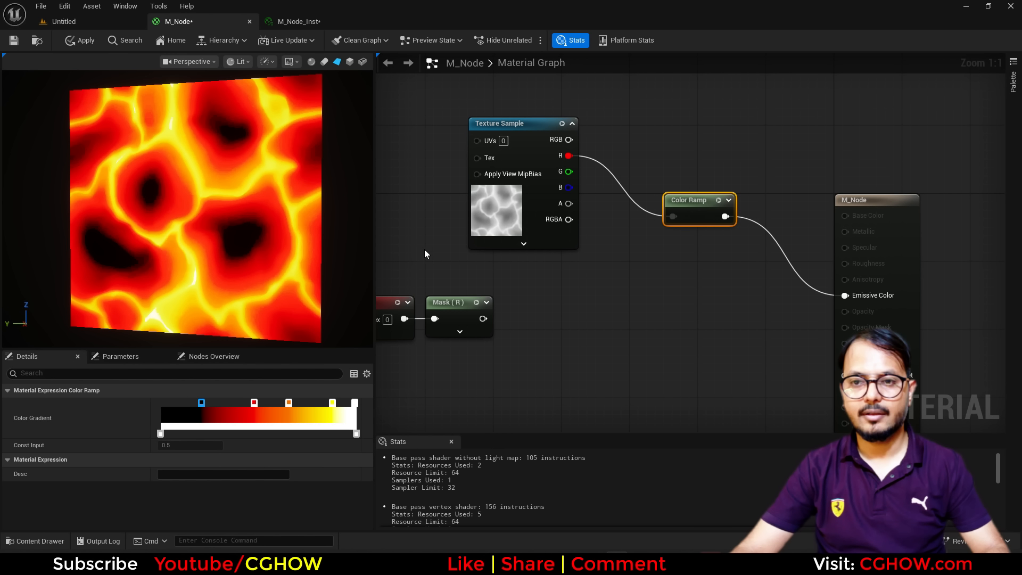
mouse_move(234, 213)
left_mouse_down()
mouse_move(261, 197)
mouse_move(239, 210)
mouse_move(282, 199)
mouse_move(240, 210)
left_mouse_up()
right_click_drag(542, 331, 497, 339)
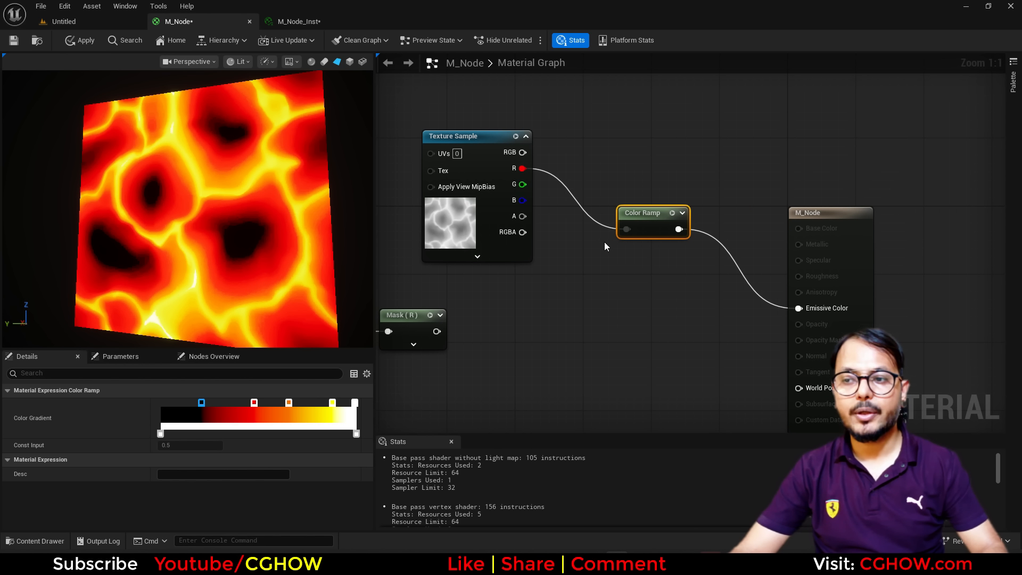
left_click_drag(640, 212, 614, 170)
left_click(657, 170)
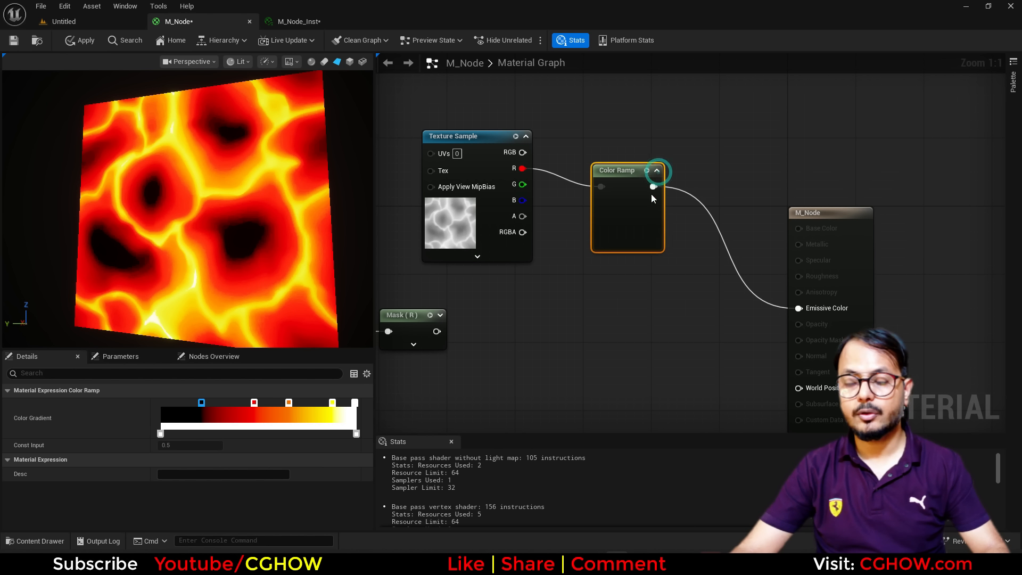
left_click_drag(604, 231, 595, 214)
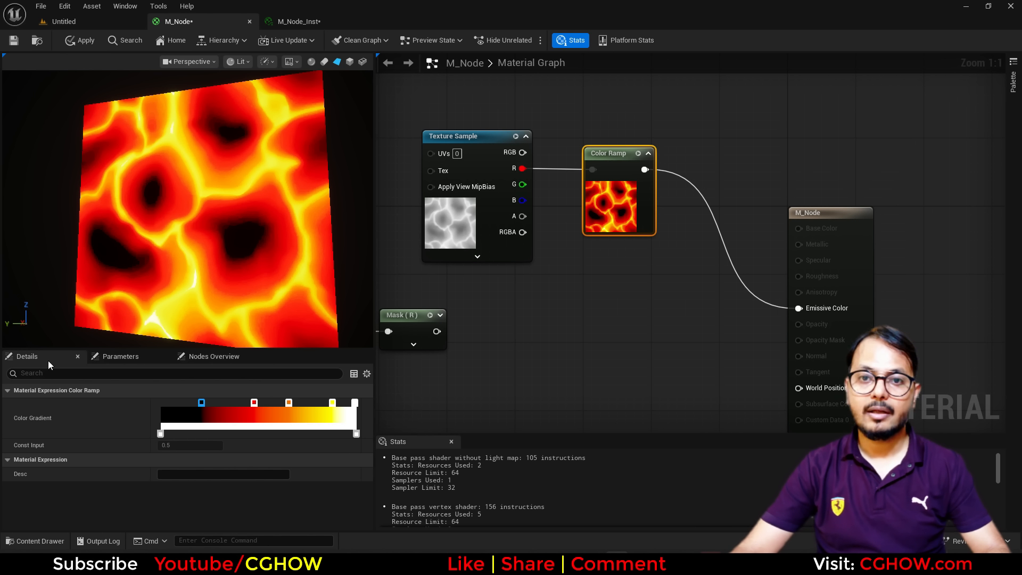
Move the M_Node output up and shift the Texture Sample and Color Ramp into a row.
left_click_drag(260, 230, 242, 244)
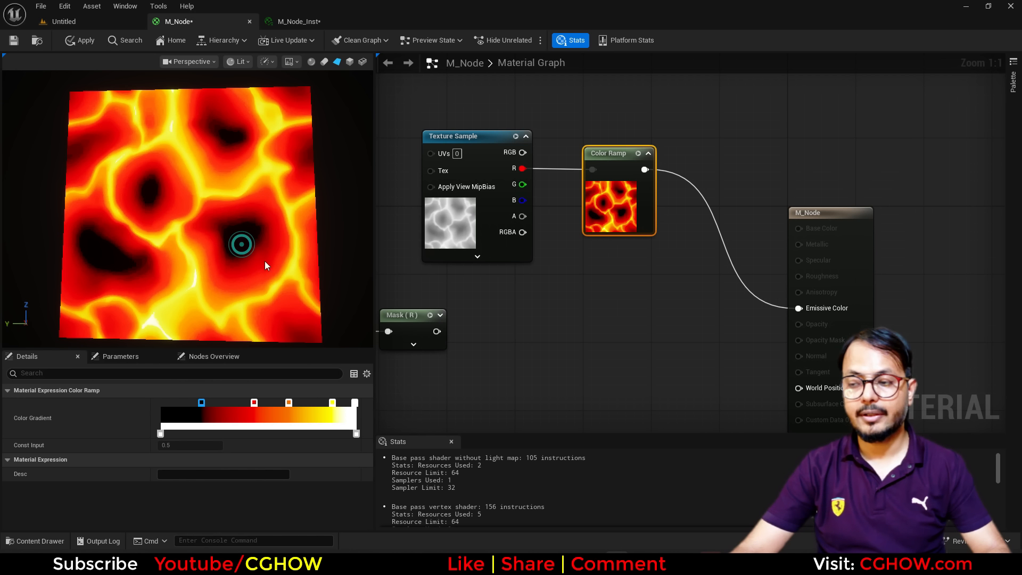
right_click_drag(649, 315, 597, 354)
left_click_drag(813, 304, 753, 166)
right_click_drag(554, 293, 621, 306)
left_click_drag(470, 129, 651, 249)
left_click_drag(643, 267, 685, 268)
left_click(676, 260)
left_click_drag(548, 273, 563, 271)
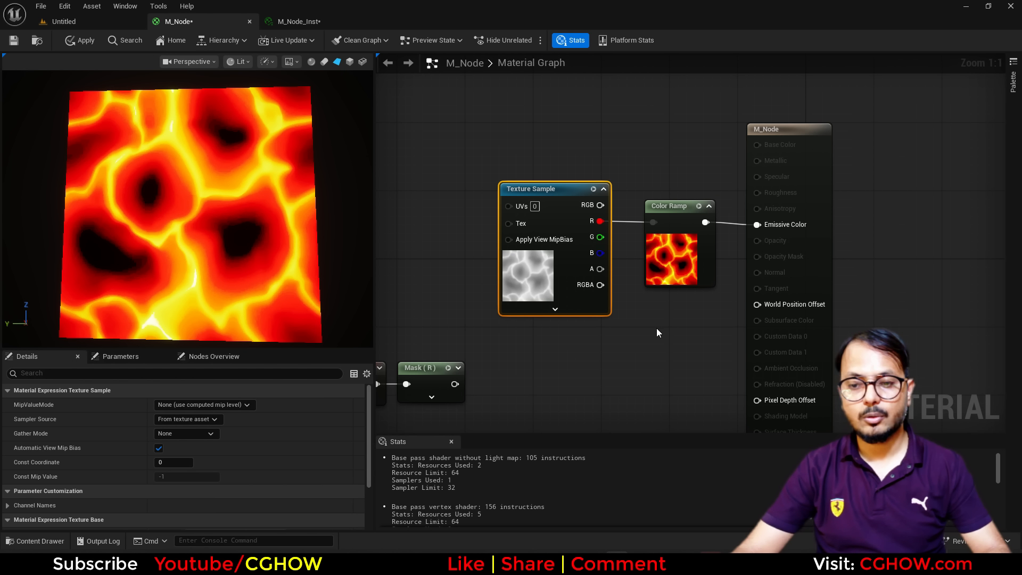